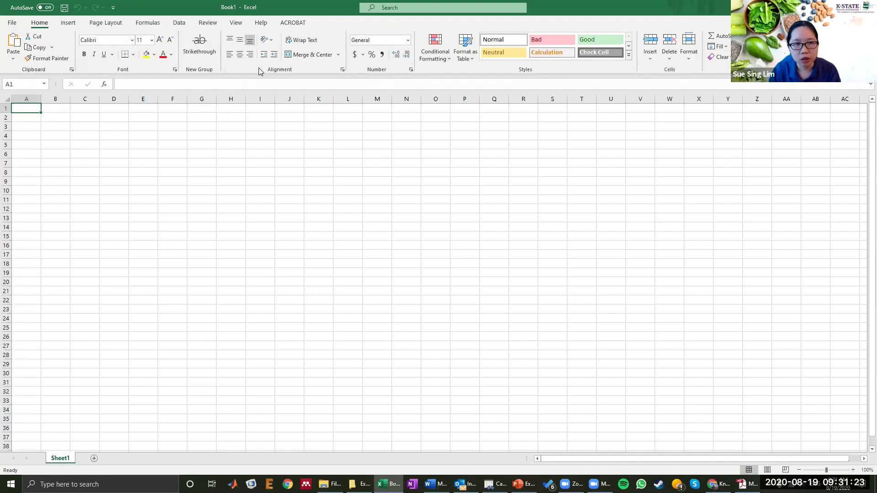
# Step: Start editing cell A1 from the formula bar
pyautogui.click(120, 84)
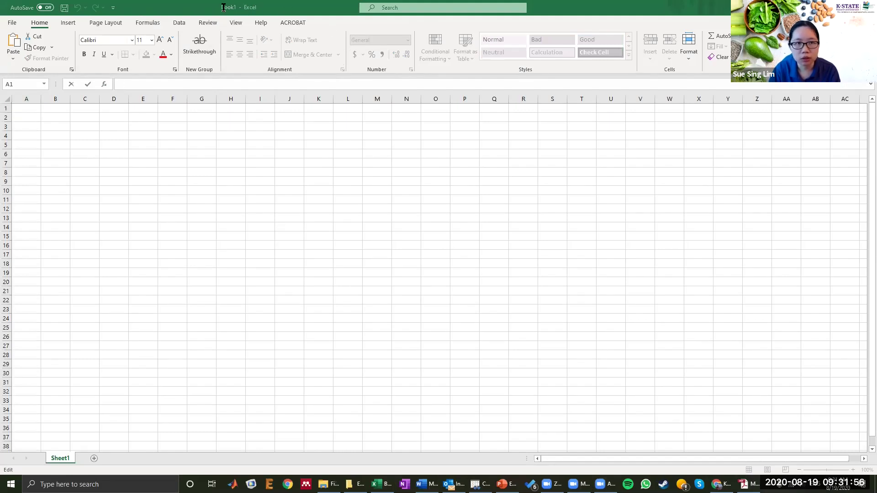
# Step: Add a 'Title Bar' note over the window's title bar
pyautogui.click(266, 3)
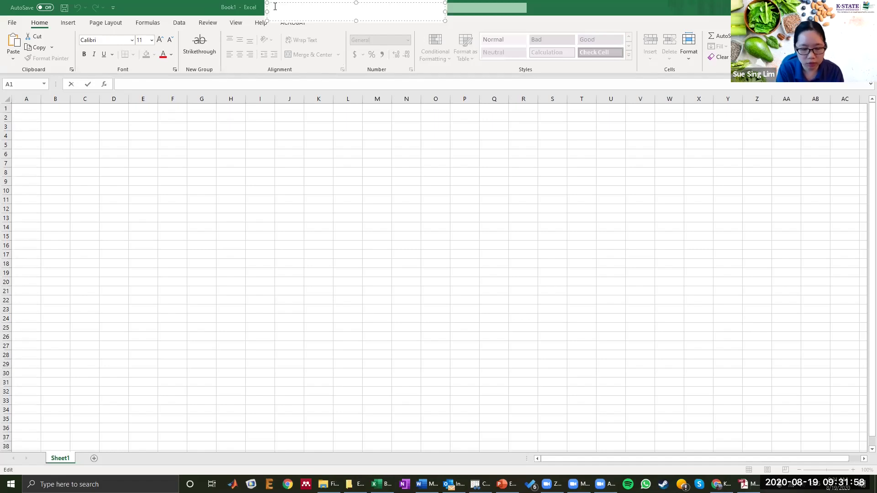
pyautogui.write('Title Bar')
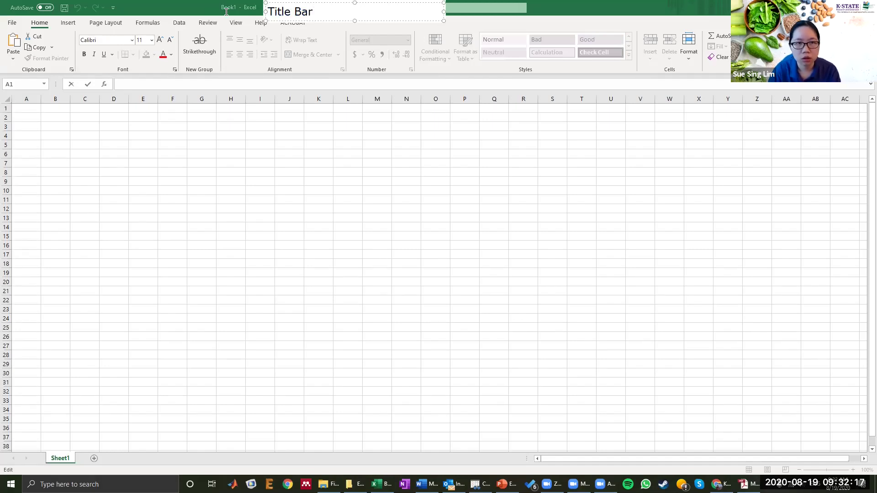
pyautogui.click(226, 12)
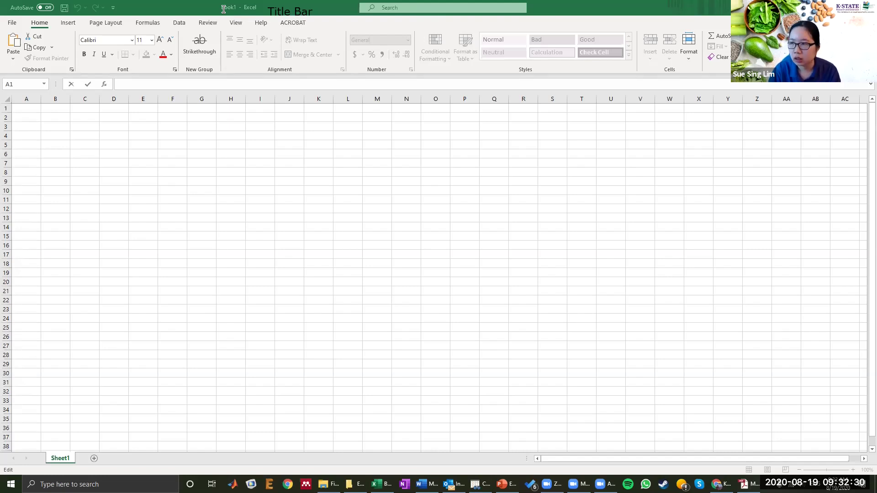
# Step: Add a 'Save' note over the Quick Access Toolbar and discard the empty extra box
pyautogui.moveTo(253, 3); pyautogui.dragTo(74, 20)
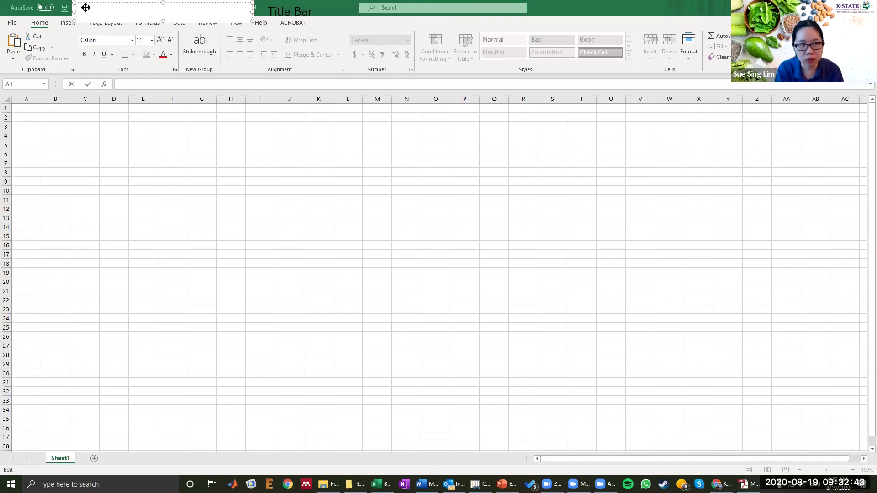
pyautogui.write('Save')
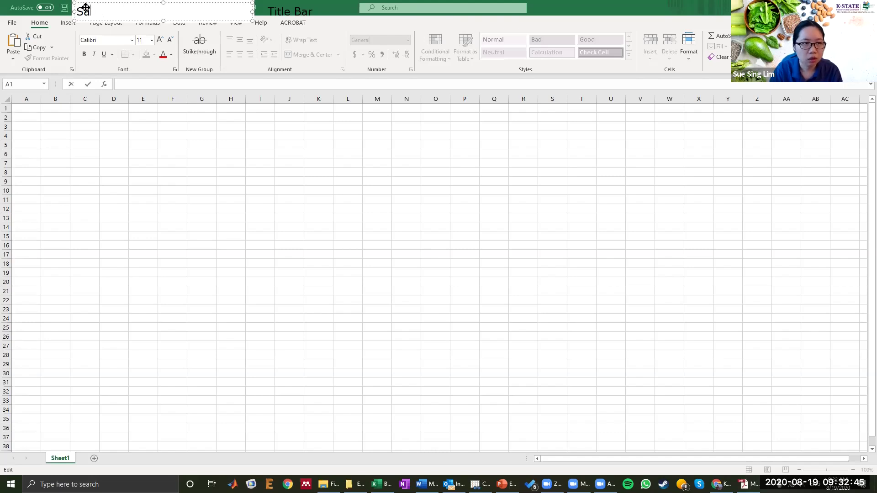
pyautogui.click(60, 14)
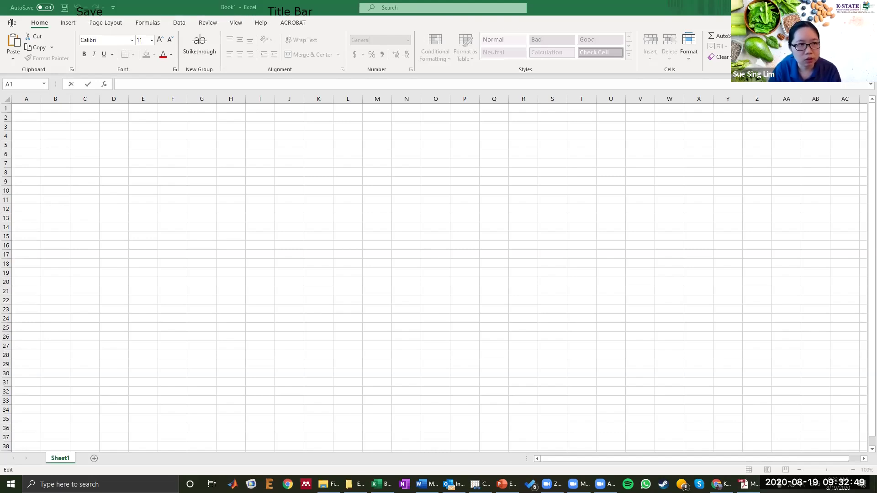
pyautogui.moveTo(15, 14); pyautogui.dragTo(192, 32)
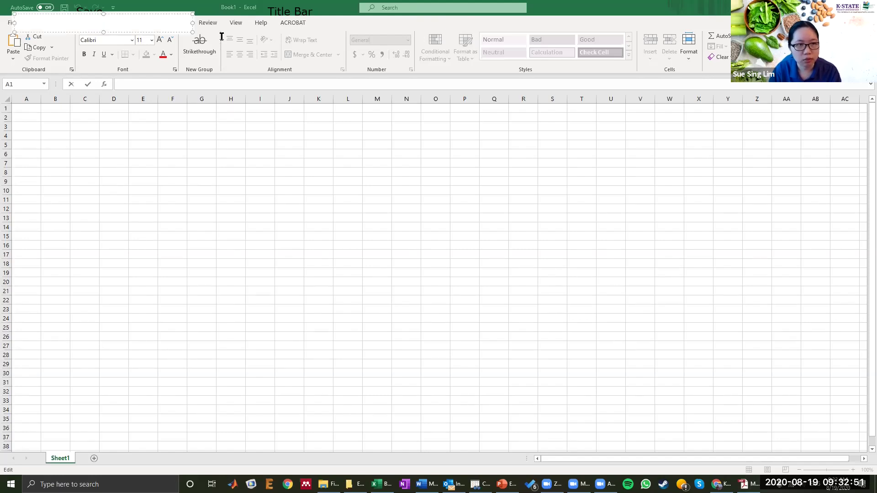
pyautogui.hotkey('ctrl', 'z')
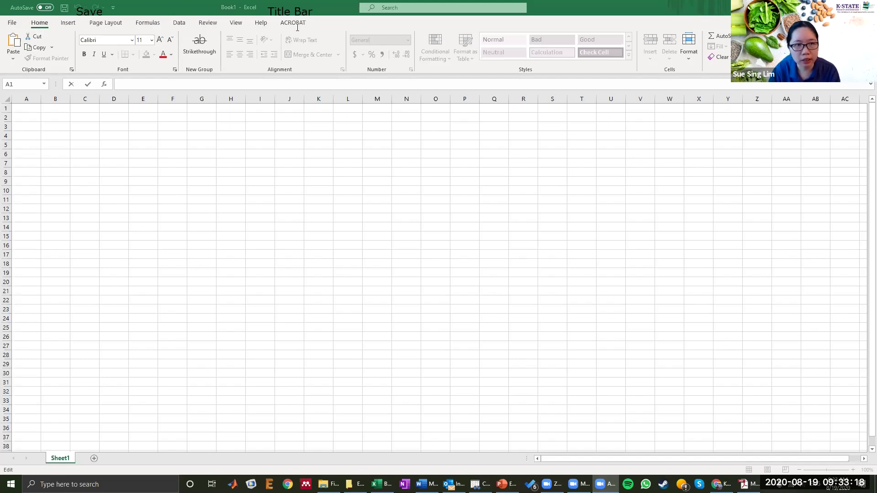
# Step: Add a 'Menu Bar' note beside the tab names
pyautogui.click(317, 21)
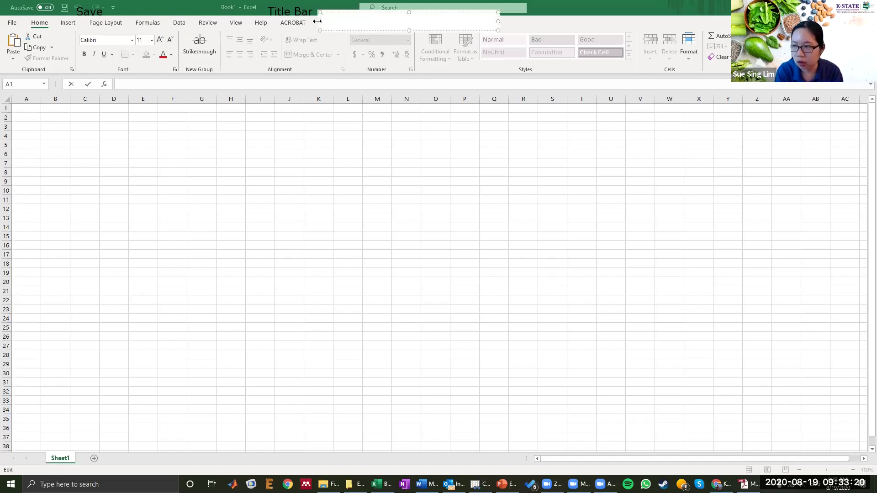
pyautogui.write('Menu Bar')
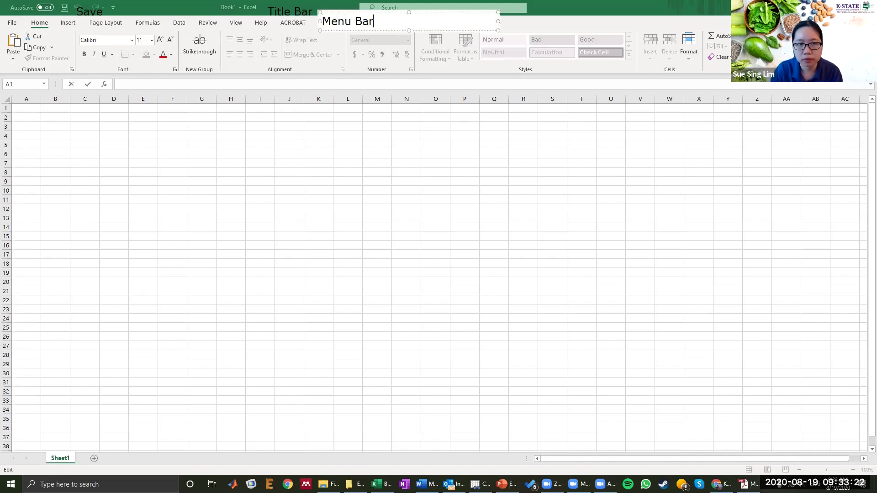
pyautogui.click(559, 20)
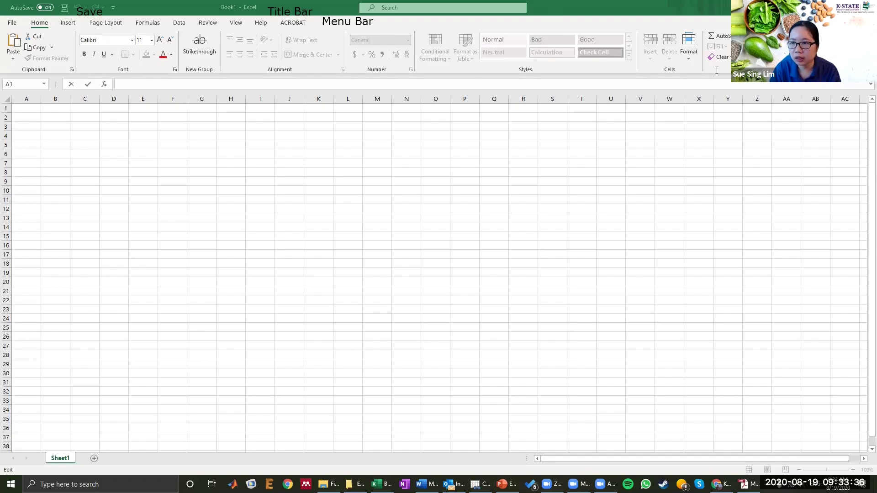
# Step: Add a 'Ribbon' note over the Styles area of the ribbon
pyautogui.click(421, 35)
pyautogui.write('Ribbon')
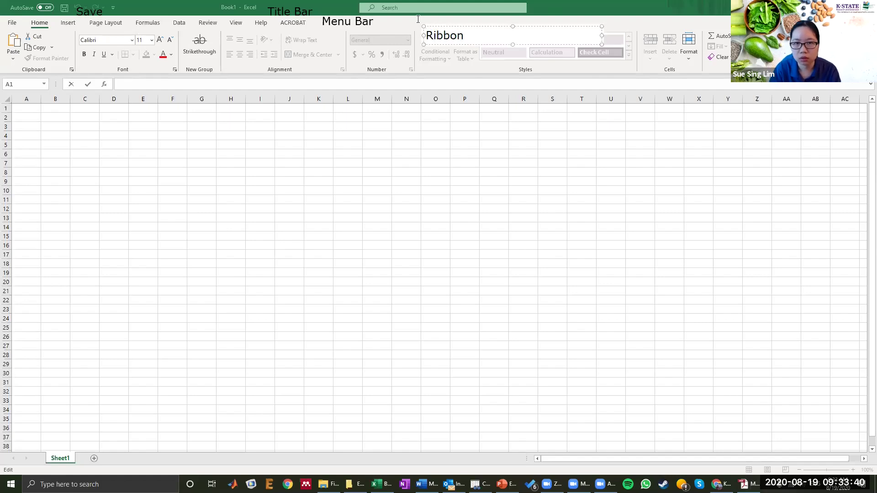
pyautogui.click(413, 30)
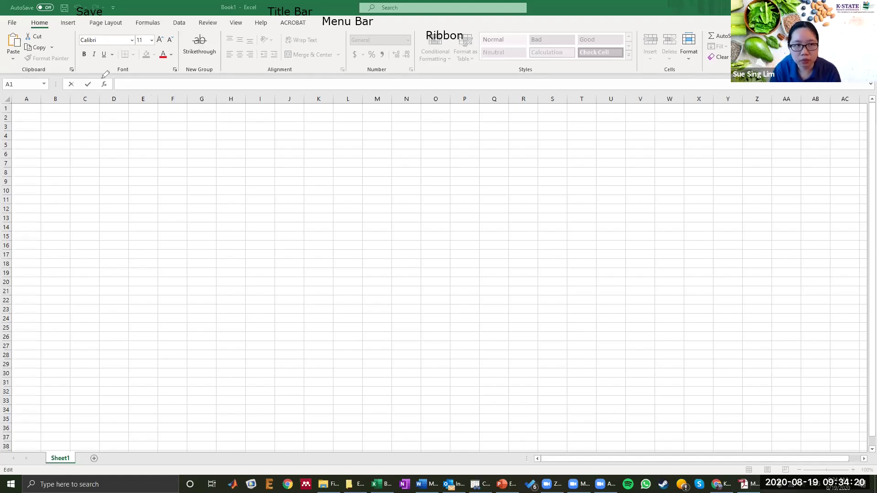
# Step: Circle the Font group in purple and label it 'Group' underneath
pyautogui.moveTo(94, 24)
pyautogui.mouseDown()
pyautogui.moveTo(157, 79)
pyautogui.moveTo(179, 69)
pyautogui.mouseUp()
pyautogui.moveTo(187, 27); pyautogui.dragTo(87, 22)
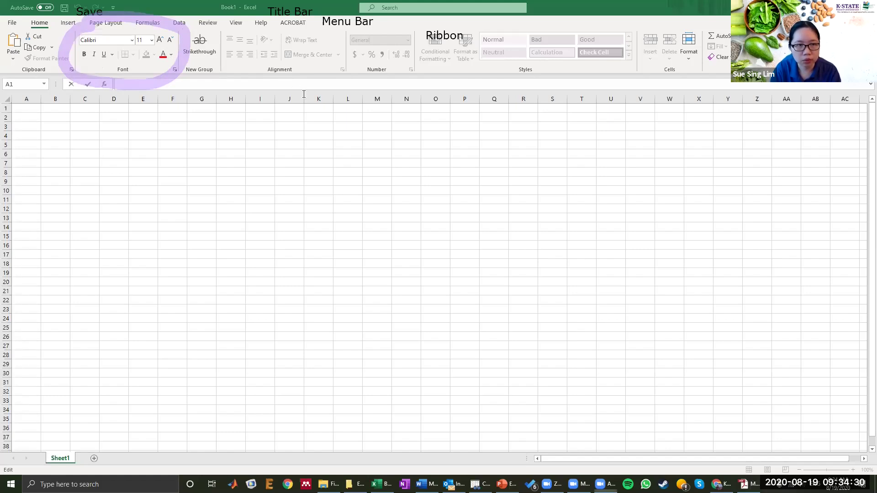
pyautogui.click(96, 76)
pyautogui.write('Group')
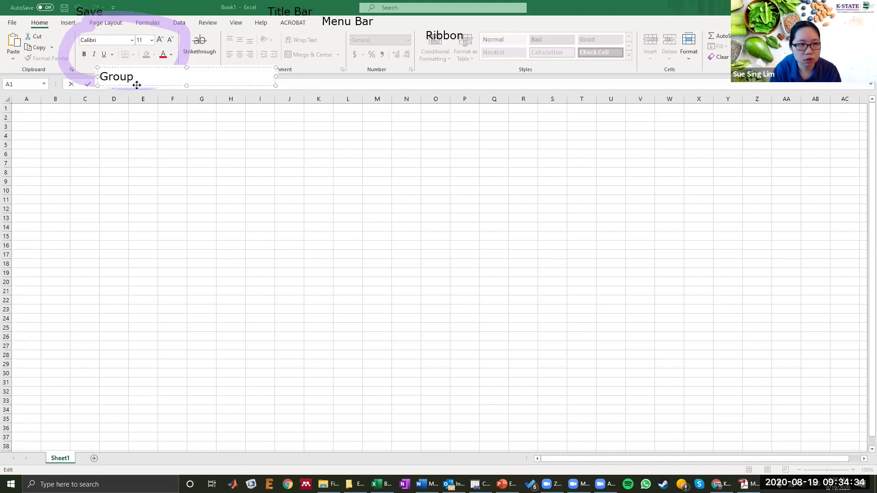
pyautogui.click(155, 92)
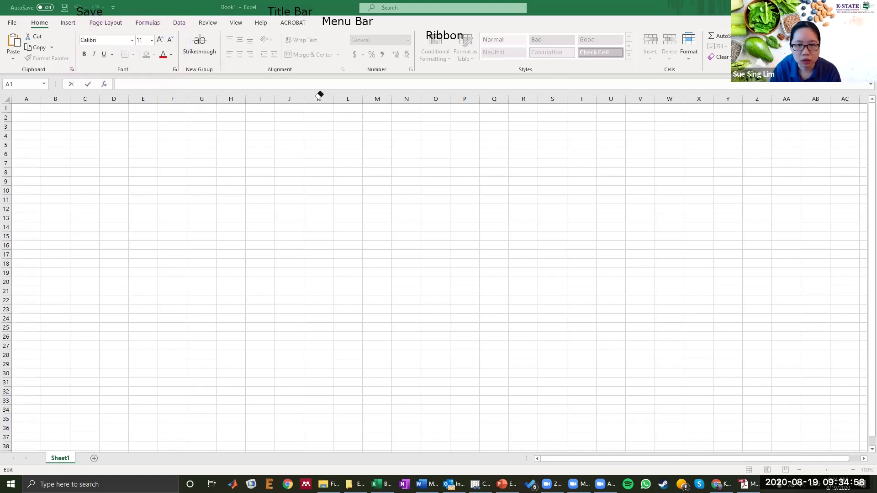
# Step: Circle the Cells group in purple and label it 'Group'
pyautogui.moveTo(646, 69)
pyautogui.mouseDown()
pyautogui.moveTo(702, 39)
pyautogui.moveTo(654, 21)
pyautogui.moveTo(649, 82)
pyautogui.mouseUp()
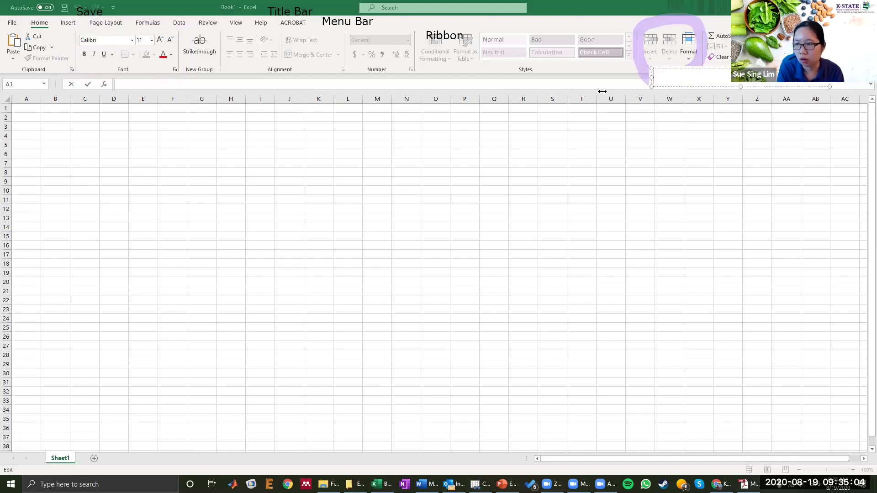
pyautogui.write('Groups')
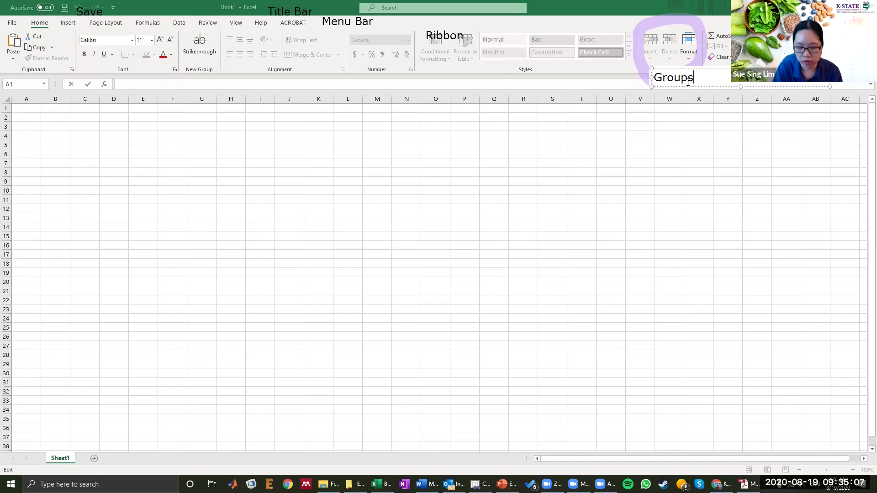
pyautogui.press('BackSpace')
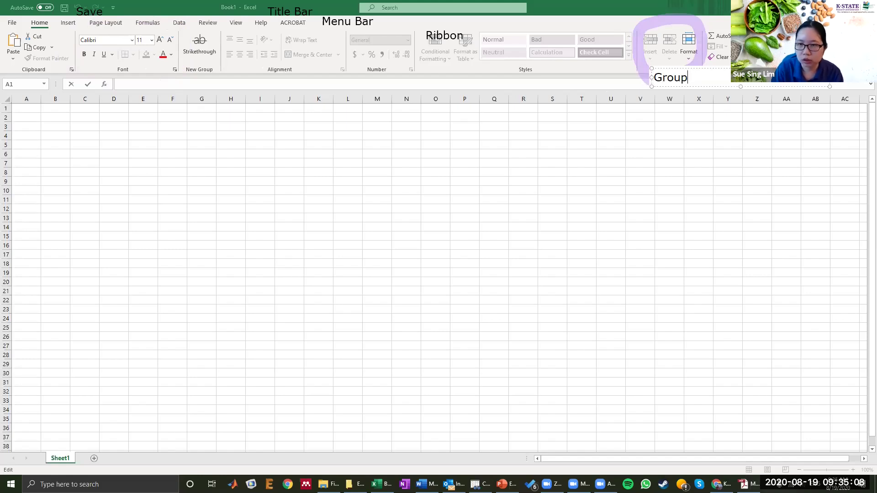
pyautogui.click(660, 69)
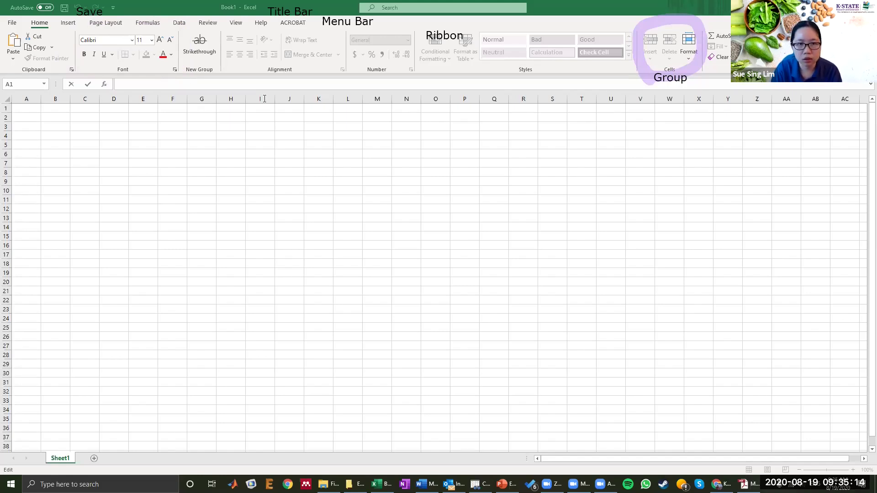
# Step: Place a 'formula bar' text note over the formula entry line
pyautogui.click(118, 84)
pyautogui.write('form')
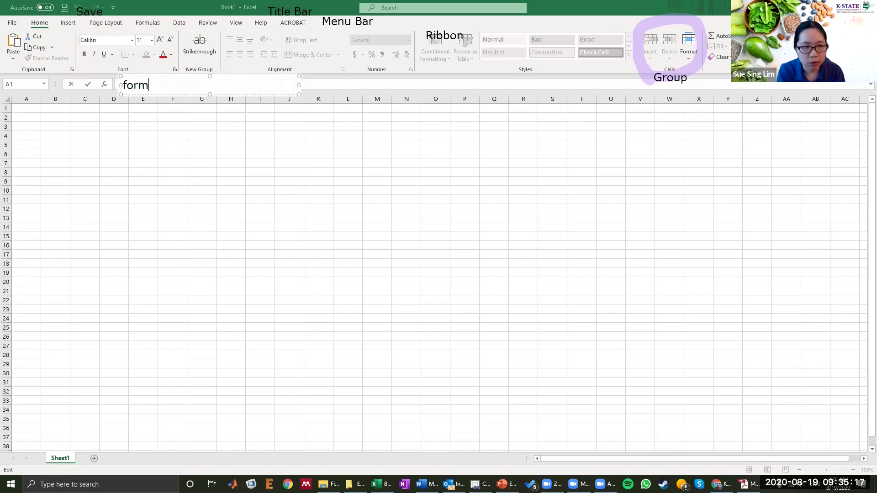
pyautogui.write('ula bar')
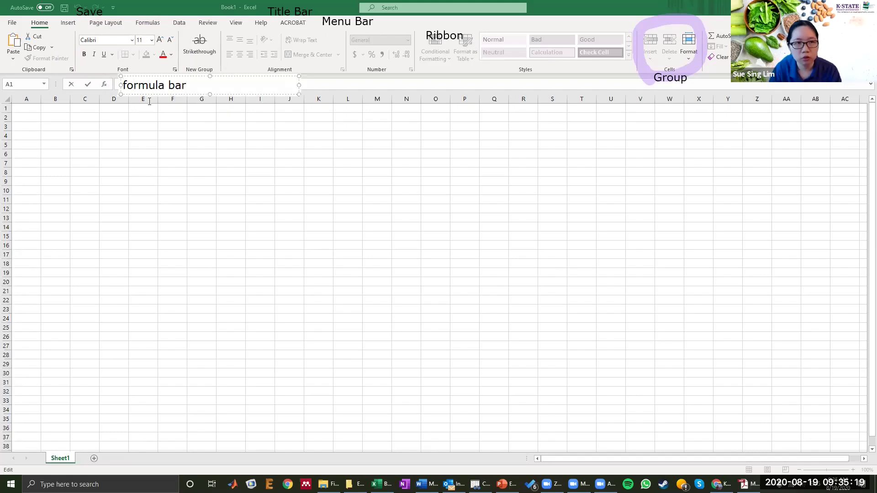
pyautogui.click(149, 101)
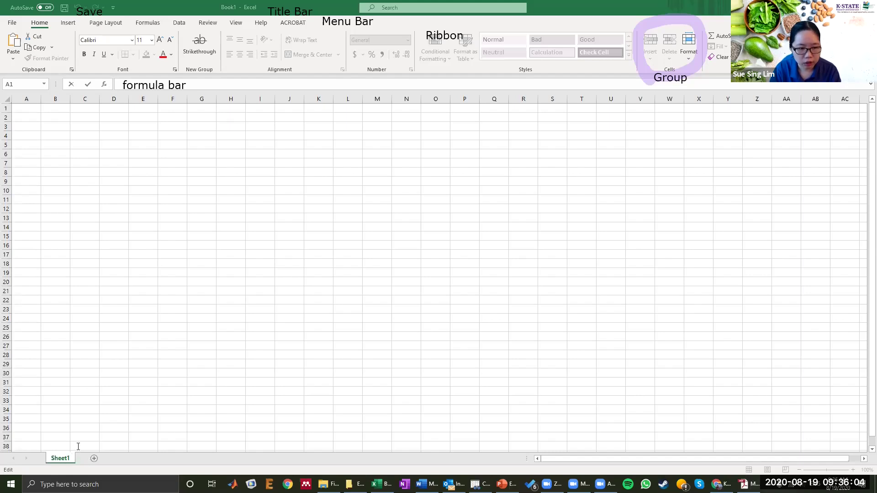
# Step: Draw a text box at rows 37–38 reading 'Worksheet Tab or tab' above Sheet1
pyautogui.moveTo(81, 433); pyautogui.dragTo(259, 450)
pyautogui.write('Wor')
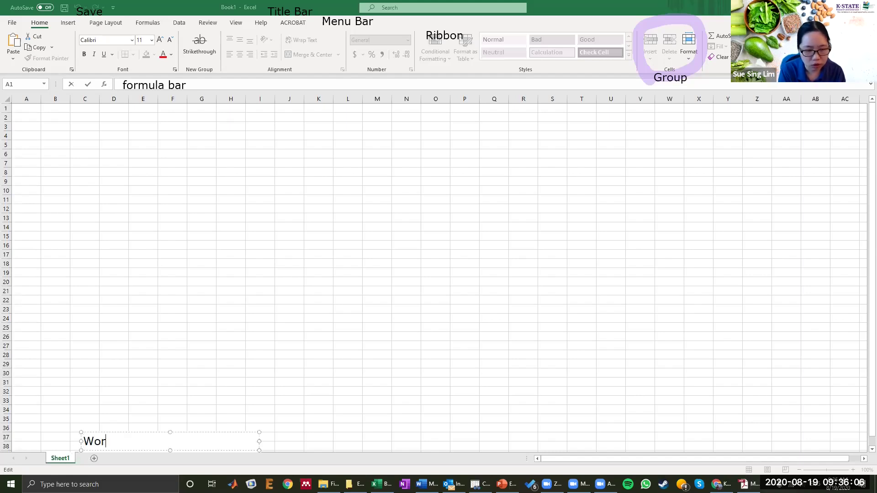
pyautogui.write('ksheet Tab')
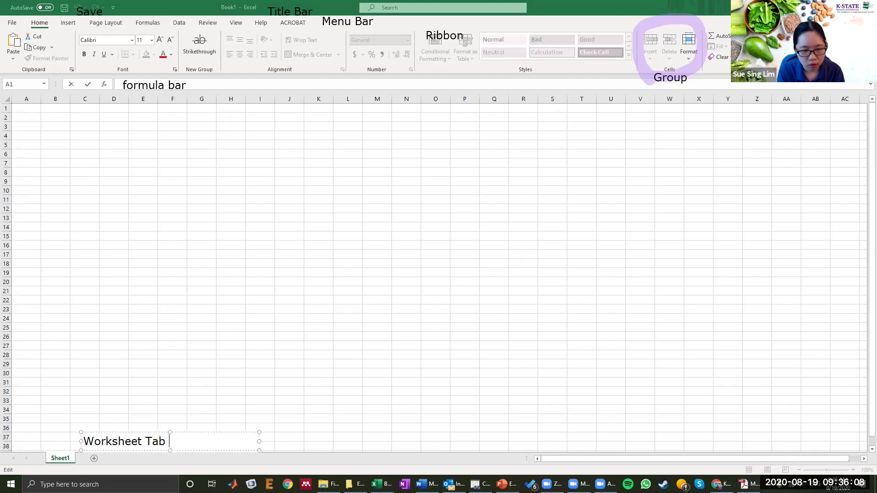
pyautogui.write(' or tab')
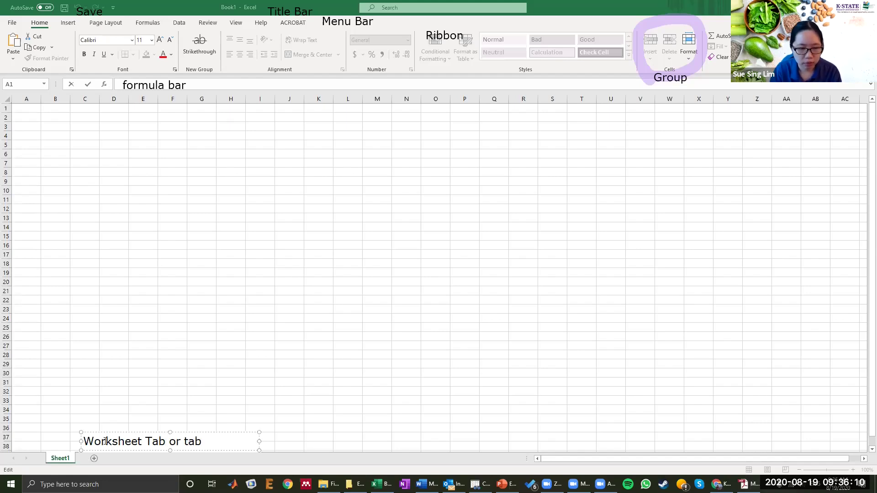
pyautogui.press('Escape')
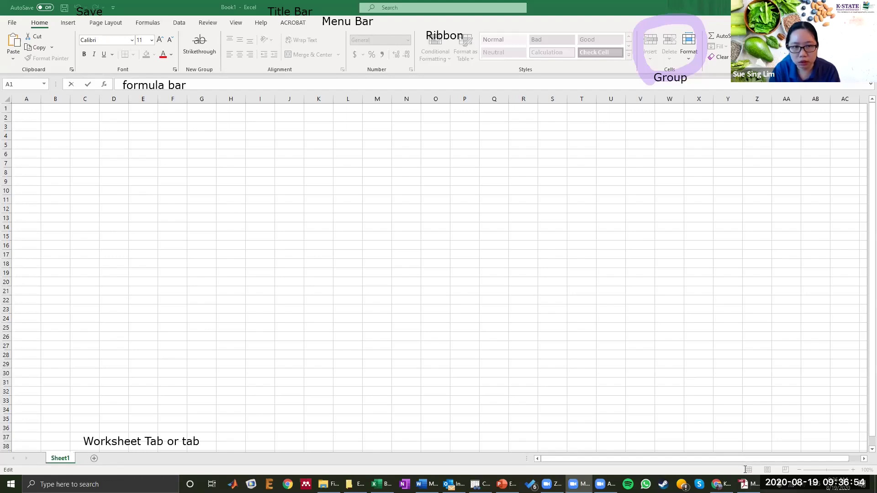
# Step: Draw a purple arrow from the Normal view button labelled 'normal layout view'
pyautogui.moveTo(743, 467); pyautogui.dragTo(679, 430)
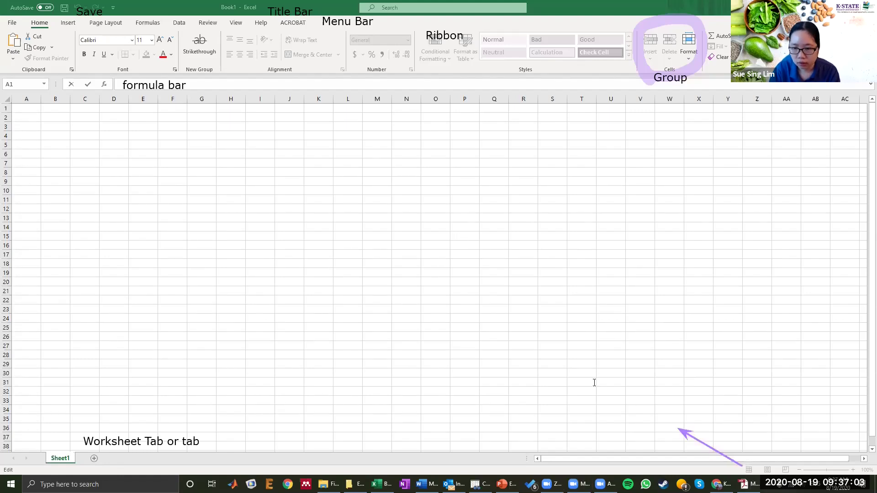
pyautogui.click(637, 390)
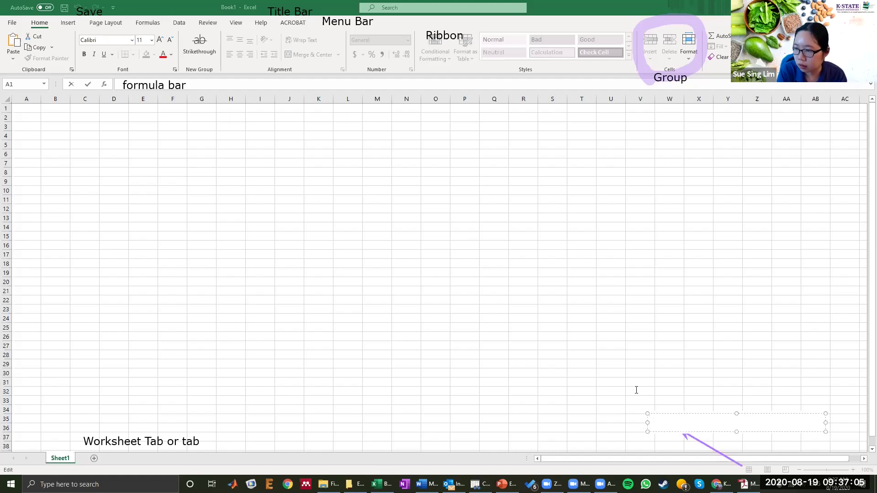
pyautogui.write('normal layout')
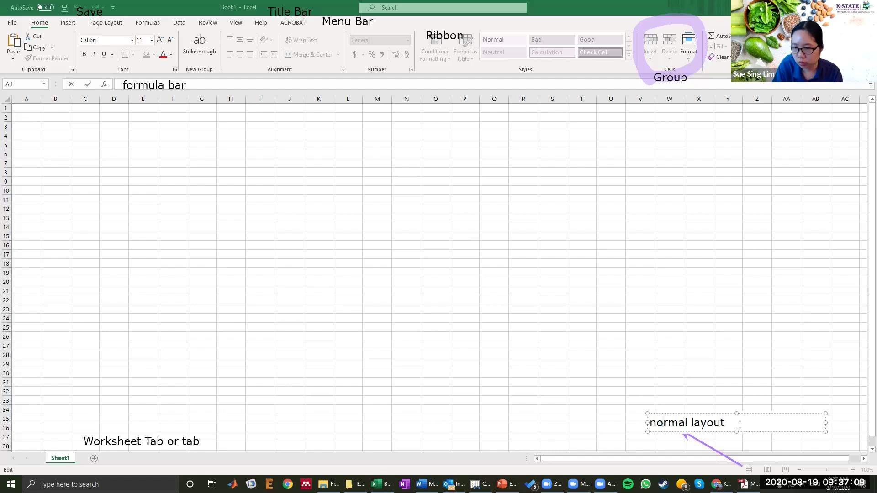
pyautogui.write(' view')
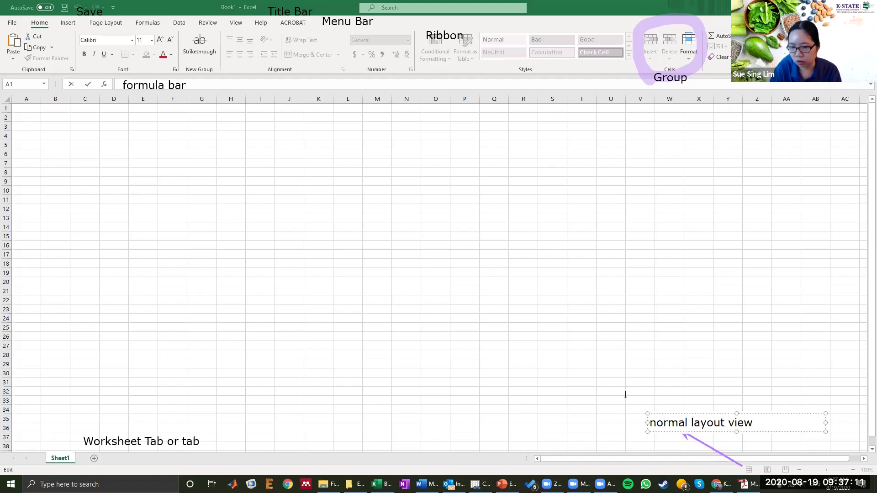
pyautogui.press('Escape')
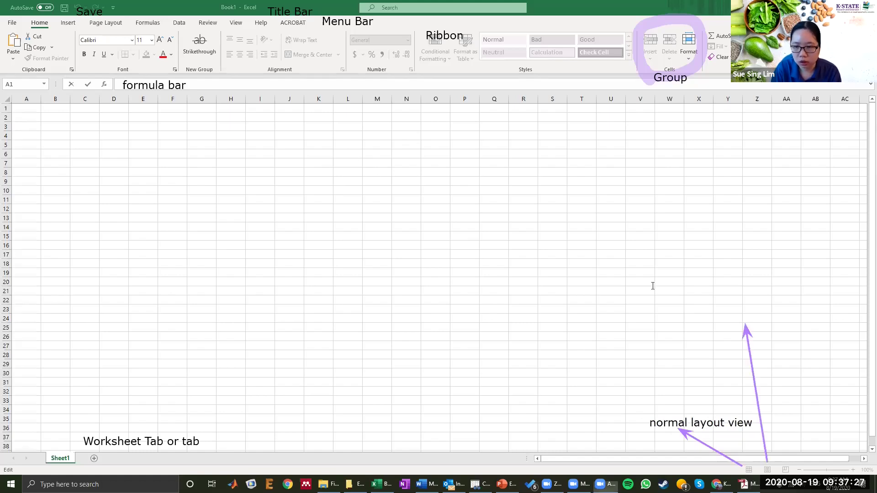
# Step: Add a 'page layout view' text note at rows 22–24 by the second arrow
pyautogui.click(708, 307)
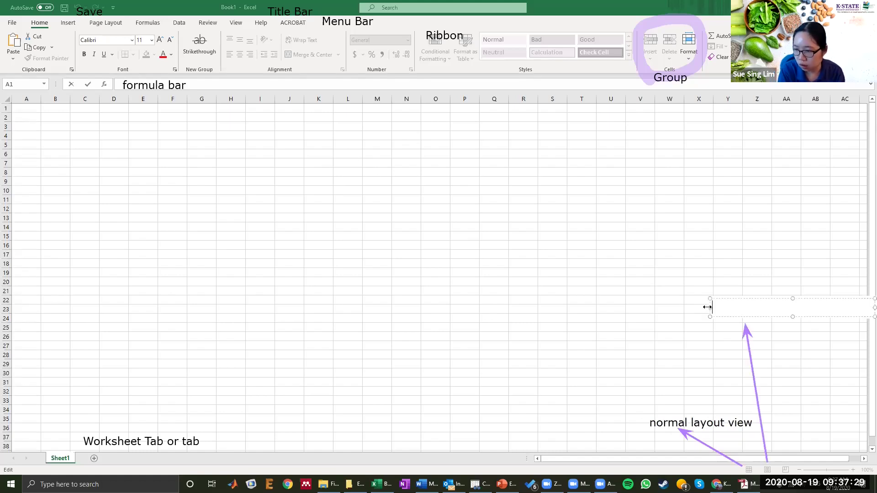
pyautogui.write('page lay')
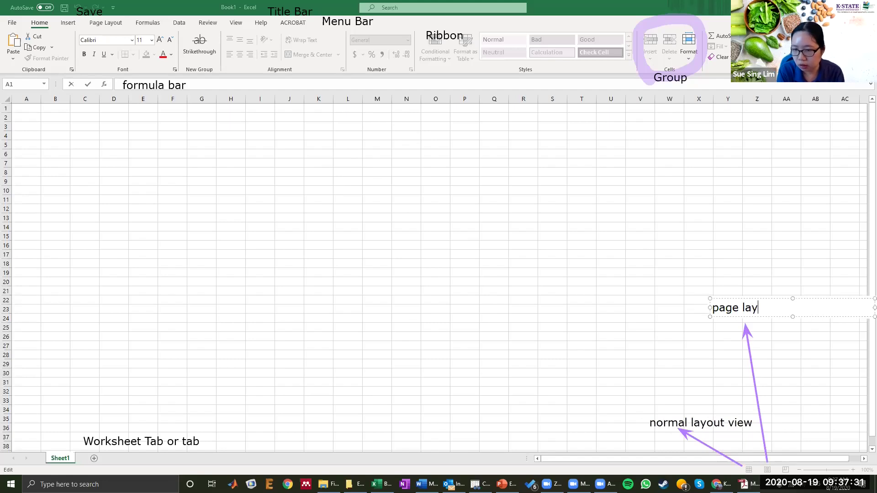
pyautogui.write('out view')
pyautogui.press('Escape')
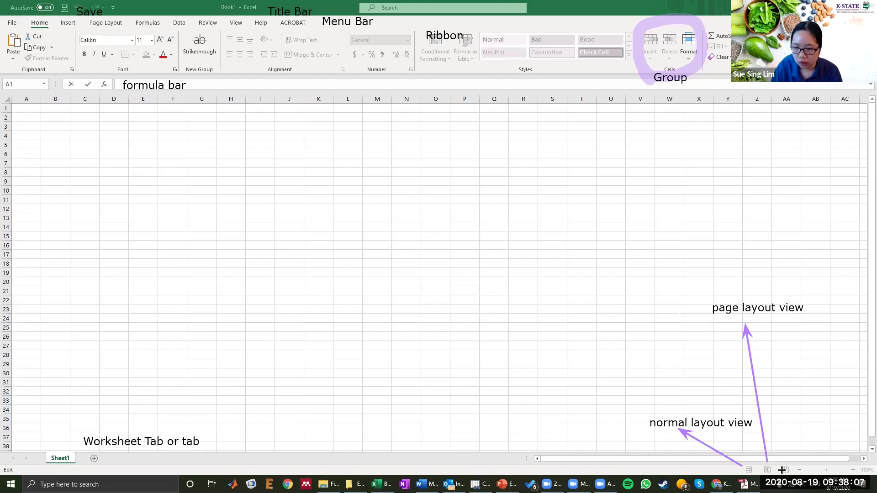
# Step: Draw a purple arrow from Page Break Preview labelled 'page break preview'
pyautogui.moveTo(785, 465); pyautogui.dragTo(795, 407)
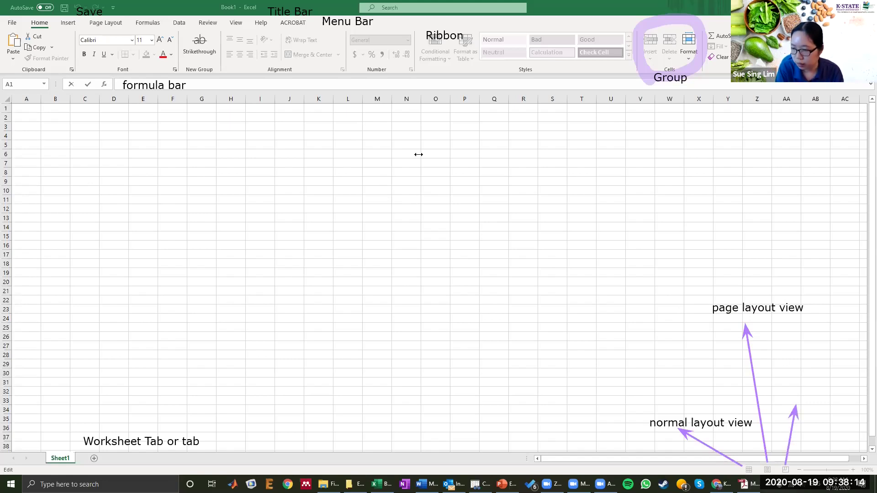
pyautogui.write('page break ')
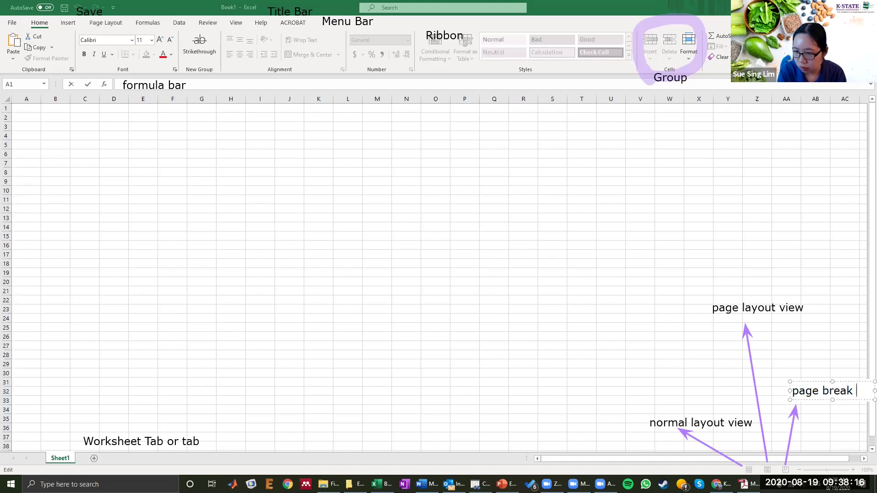
pyautogui.write('preview')
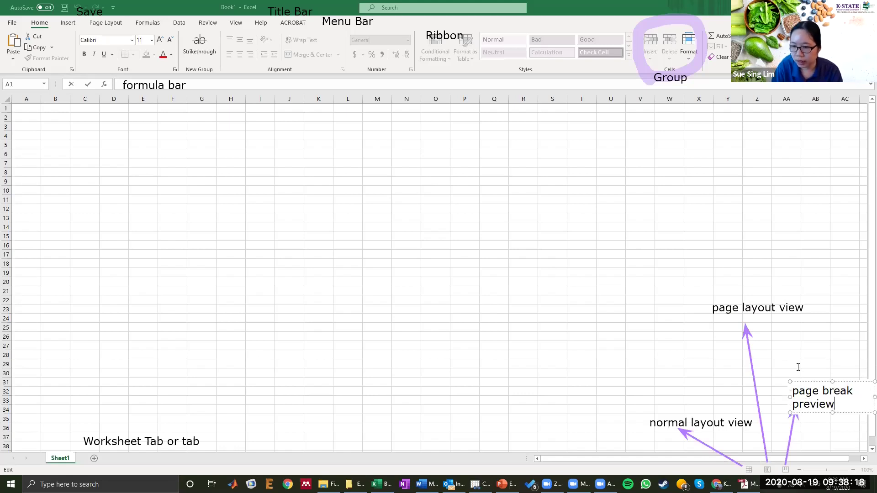
pyautogui.click(805, 391)
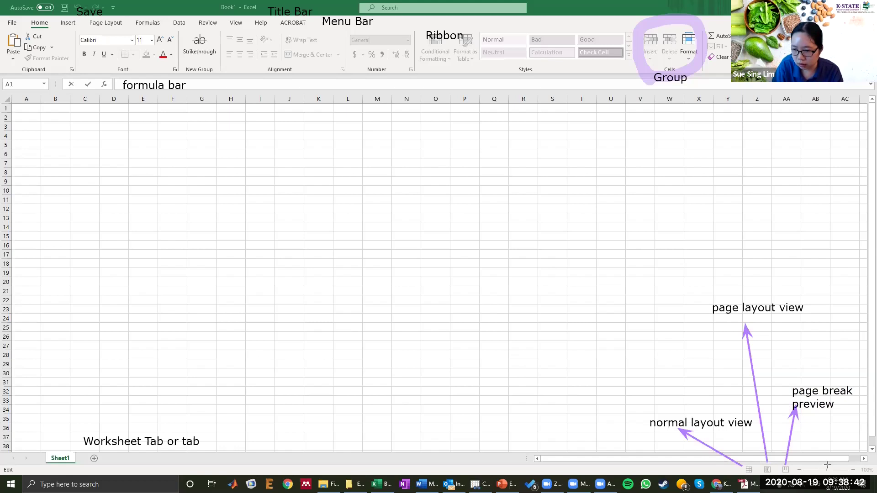
# Step: Draw a tall purple arrow up from the zoom slider labelled 'Zoom function'
pyautogui.moveTo(827, 463); pyautogui.dragTo(813, 206)
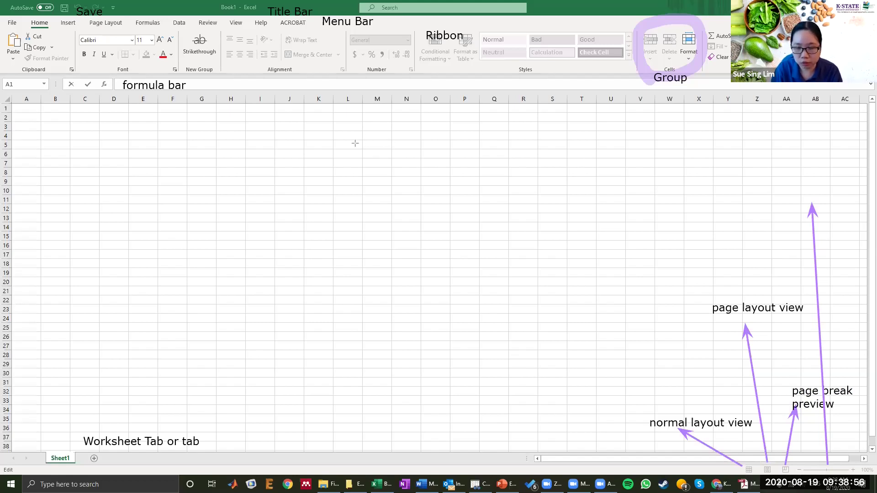
pyautogui.write('nc')
pyautogui.write('tion')
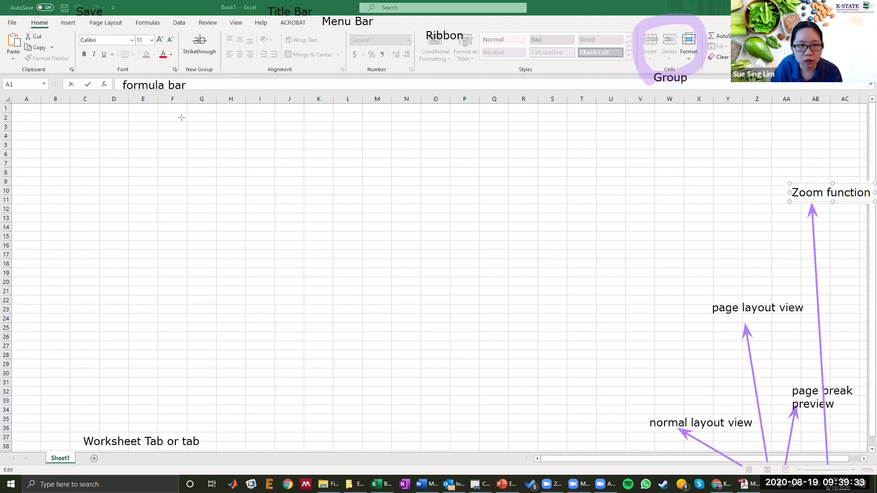
pyautogui.press('Escape')
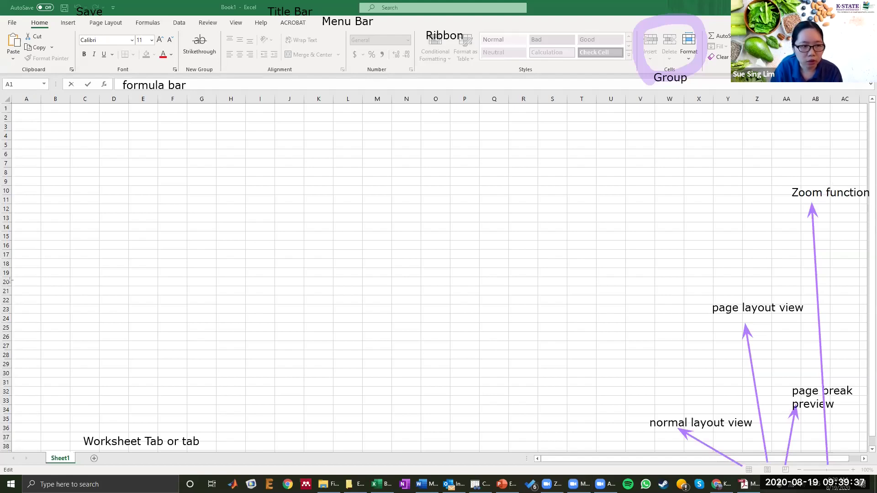
pyautogui.moveTo(113, 104); pyautogui.dragTo(122, 157)
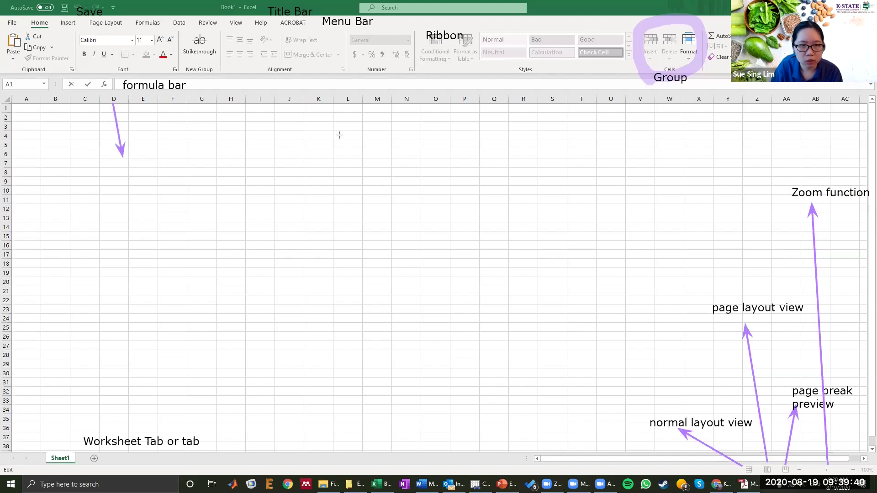
pyautogui.click(112, 163)
pyautogui.write('Column c')
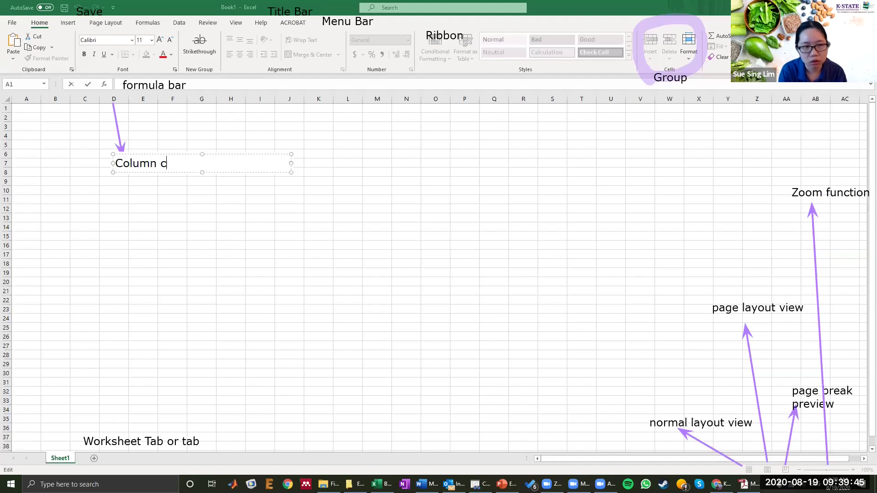
pyautogui.press('BackSpace')
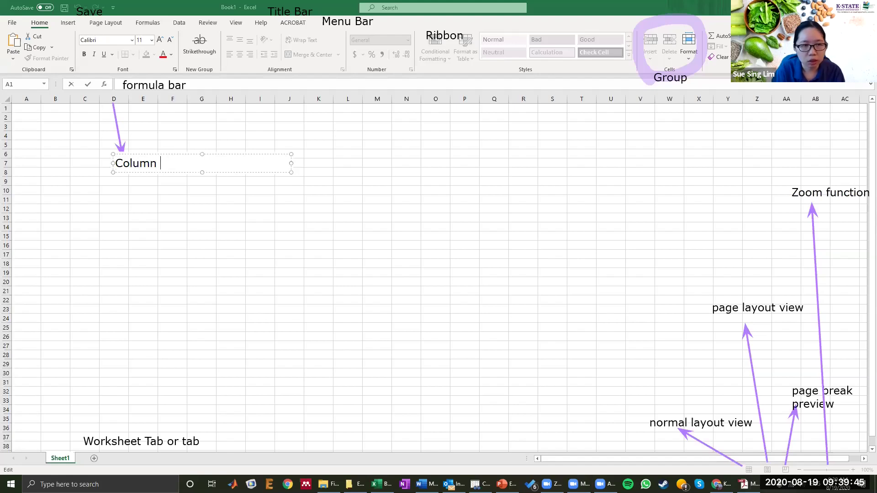
pyautogui.click(35, 171)
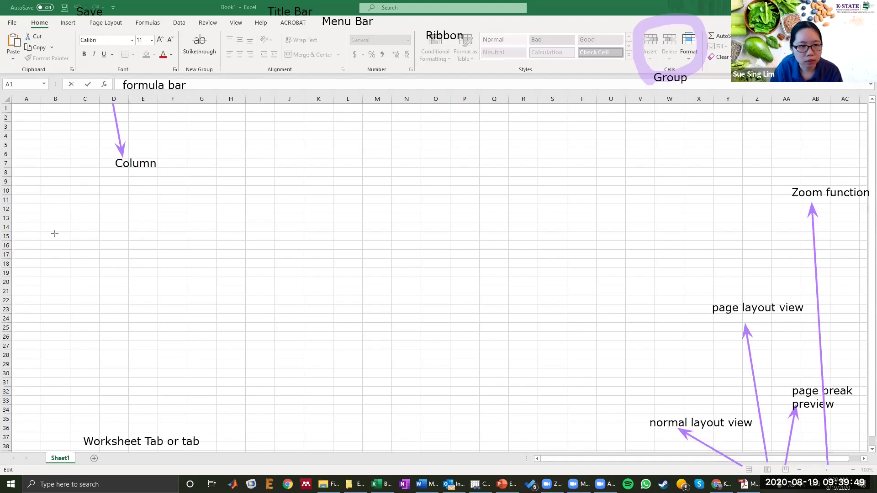
pyautogui.moveTo(15, 226); pyautogui.dragTo(133, 227)
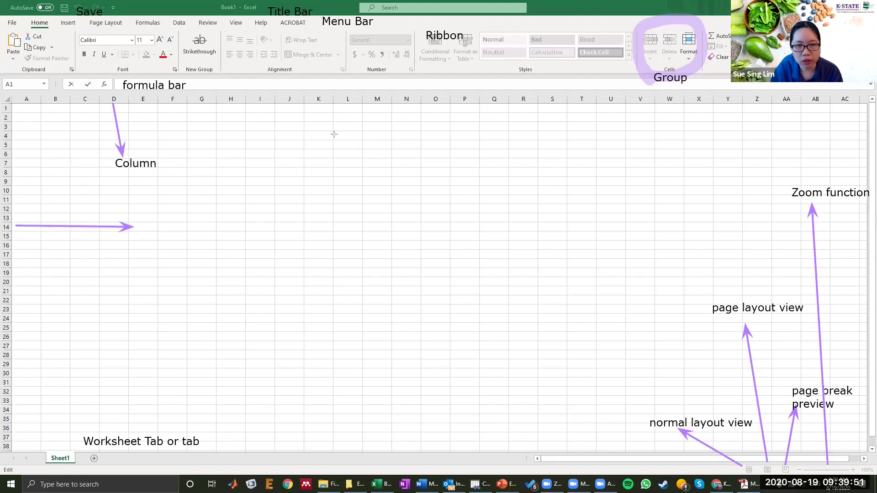
pyautogui.click(147, 223)
pyautogui.write('row')
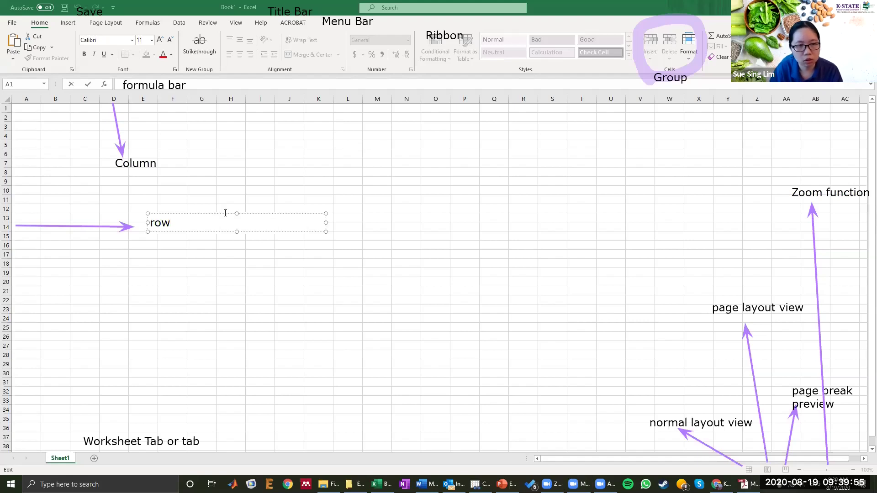
pyautogui.click(229, 203)
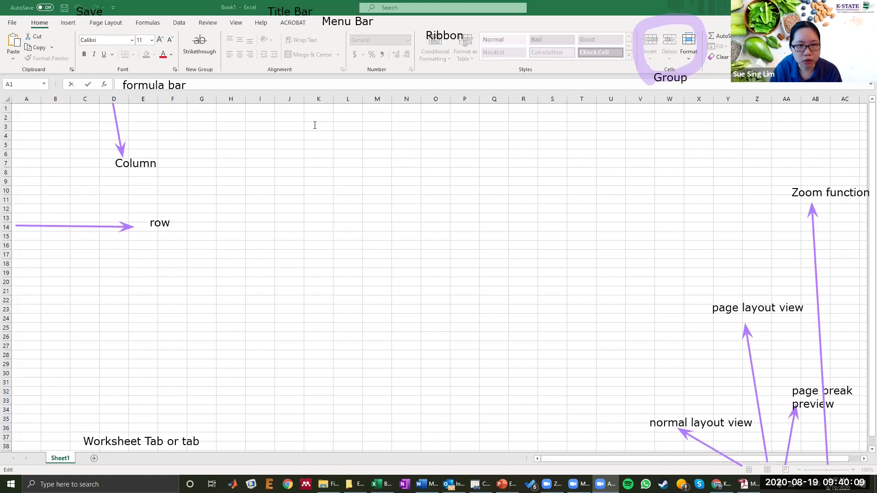
# Step: Draw a text box near cell K3 reading 'K3'
pyautogui.moveTo(309, 118); pyautogui.dragTo(487, 136)
pyautogui.write('K3')
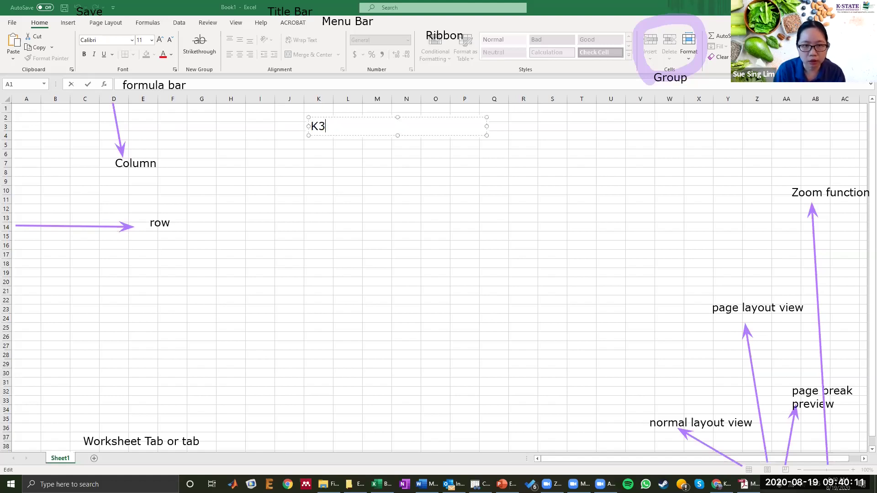
pyautogui.press('Escape')
pyautogui.press('Escape')
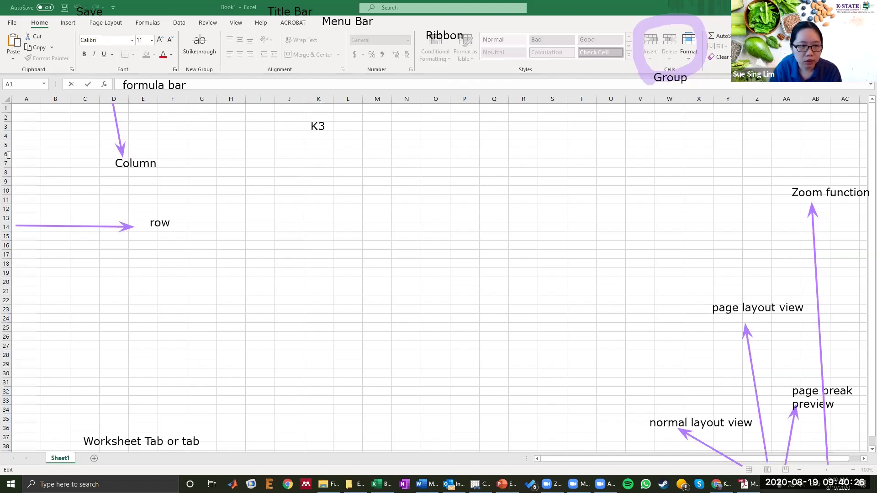
# Step: Add text boxes along row 6 reading J6, k6, l6 and m6
pyautogui.click(286, 152)
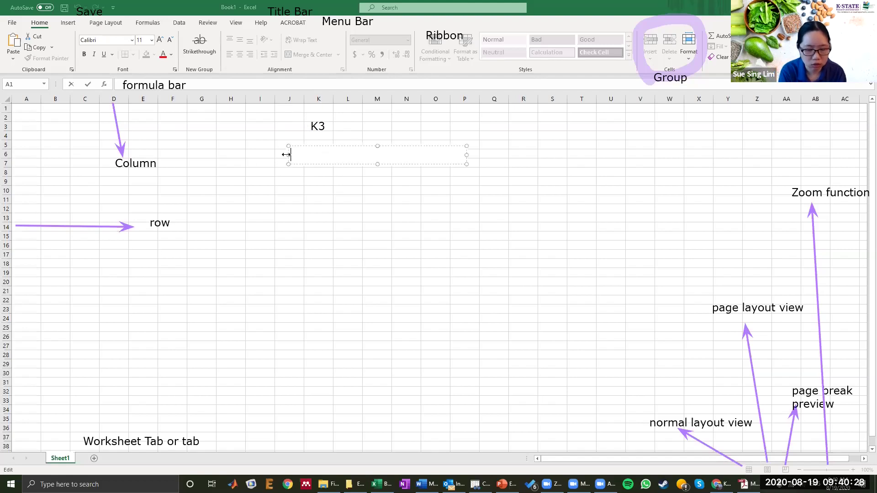
pyautogui.write('J6')
pyautogui.click(326, 145)
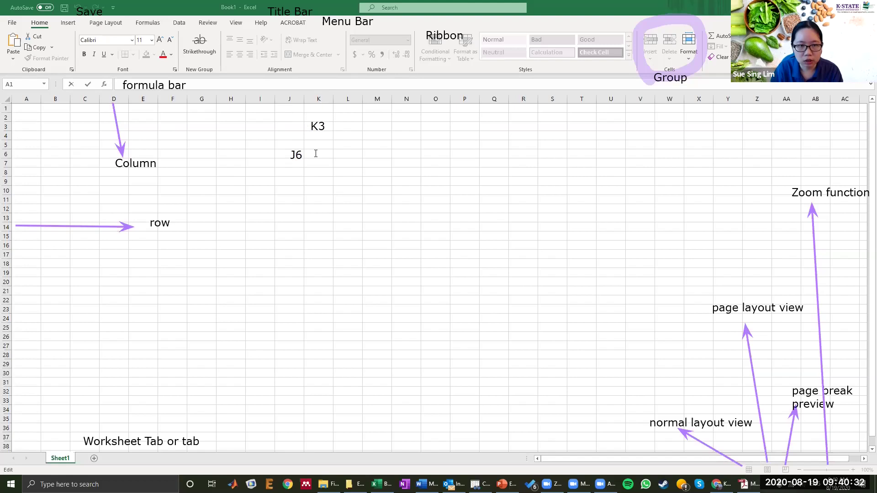
pyautogui.click(316, 154)
pyautogui.write('k6')
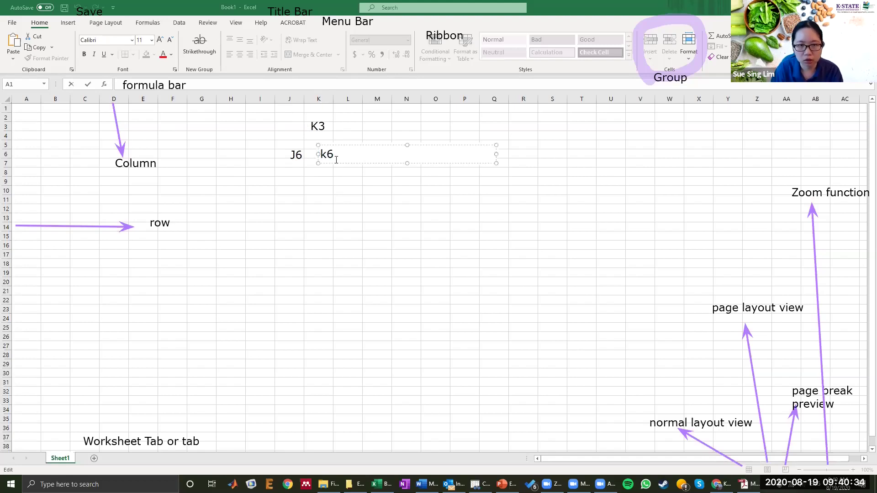
pyautogui.click(340, 165)
pyautogui.click(346, 151)
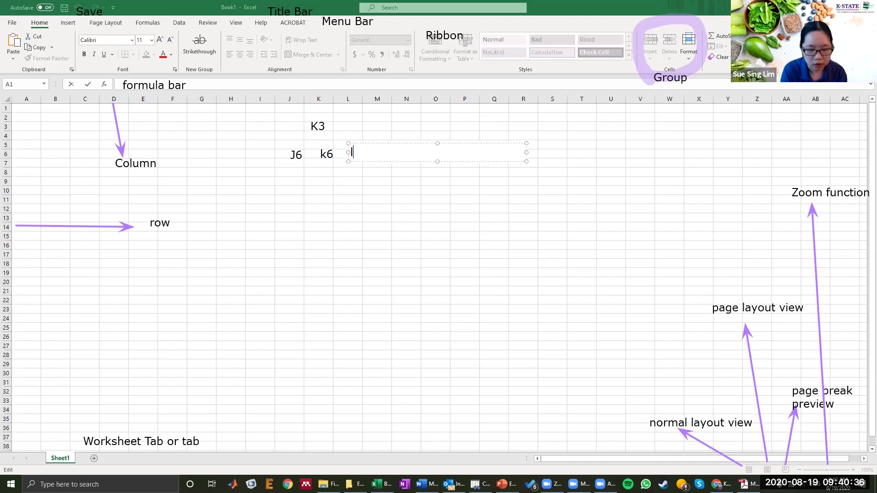
pyautogui.write('l6')
pyautogui.click(342, 188)
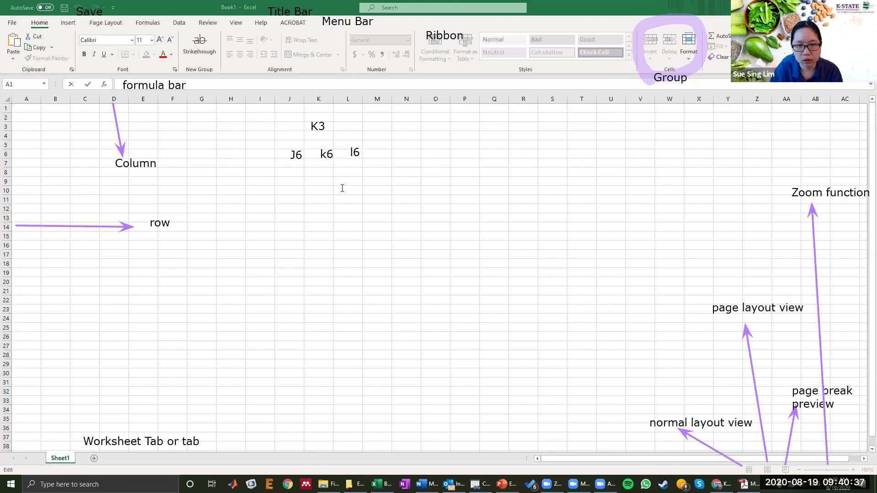
pyautogui.click(374, 152)
pyautogui.write('m6')
pyautogui.click(361, 174)
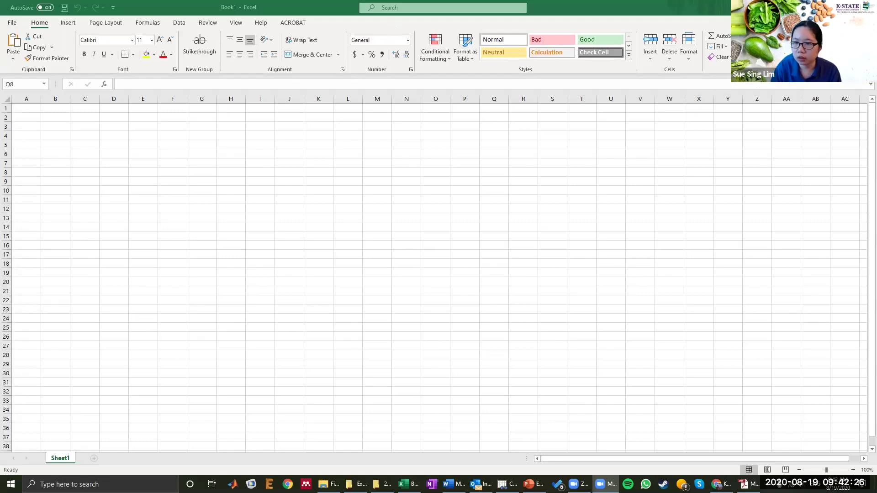
# Step: Switch back to the blank Book1 workbook window with Alt+Tab
pyautogui.hotkey('alt', 'Tab')
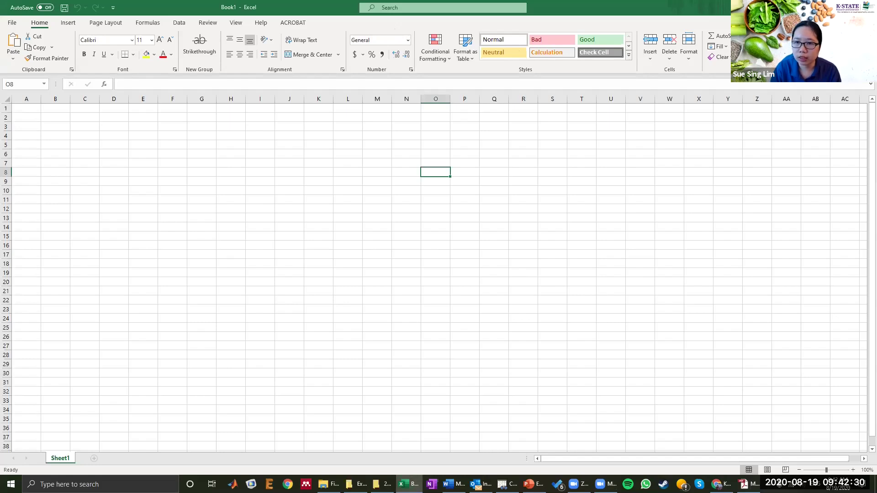
# Step: In Customize Ribbon, add a custom group to Home, then remove the misplaced one
pyautogui.hotkey('alt', 'f')
pyautogui.press('t')
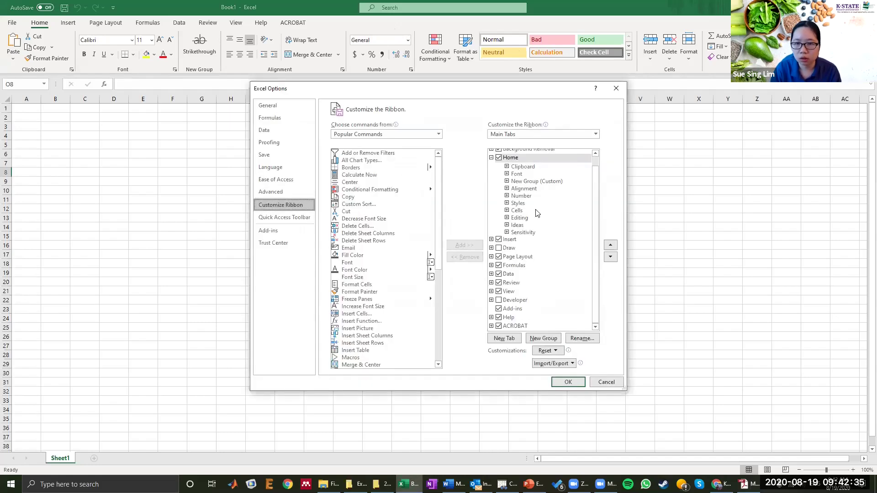
pyautogui.click(491, 167)
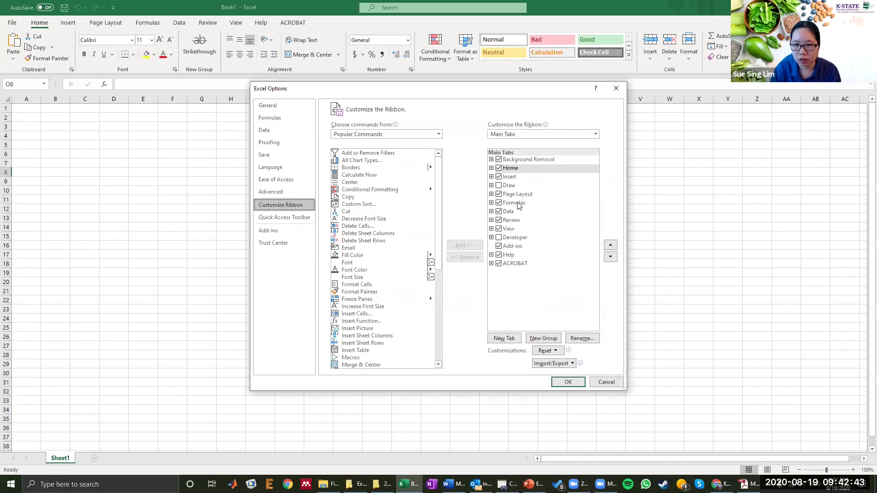
pyautogui.click(543, 339)
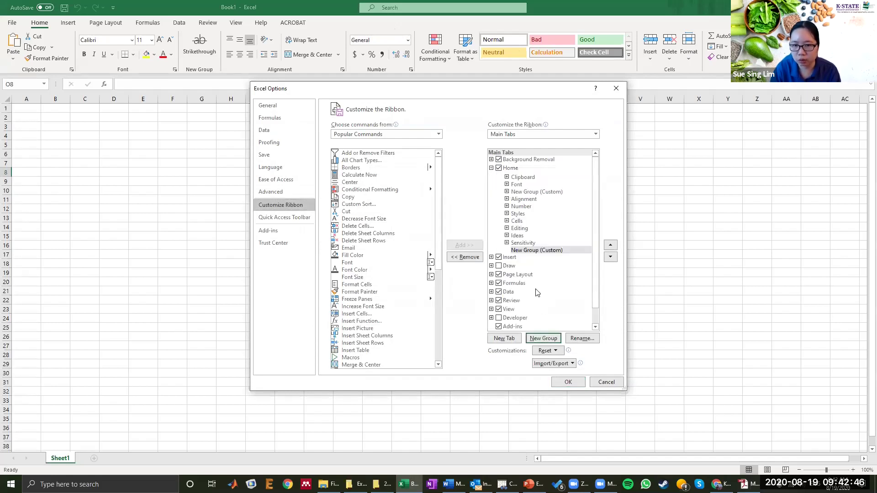
pyautogui.click(532, 253)
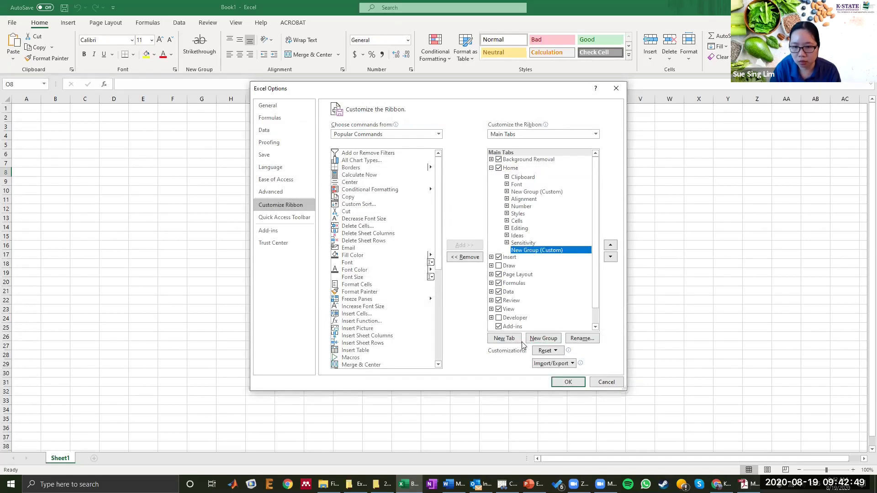
pyautogui.click(469, 259)
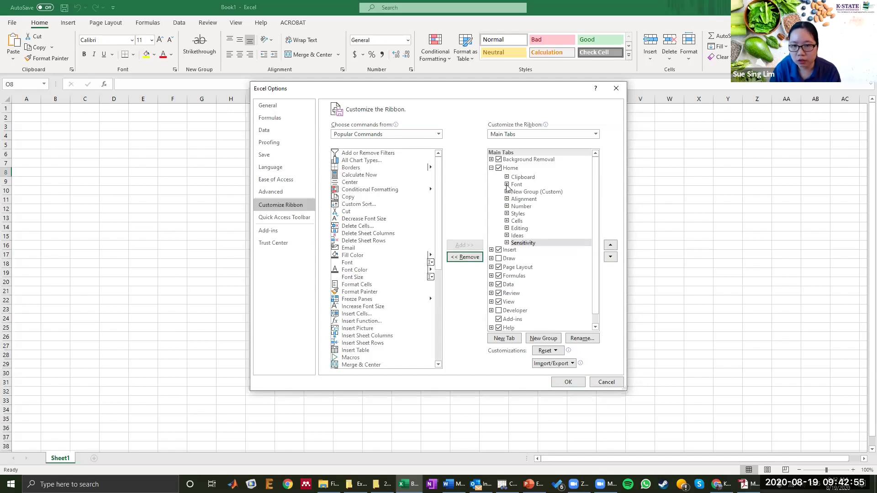
# Step: Add a new custom group to the Home tab right after the Font group
pyautogui.click(507, 185)
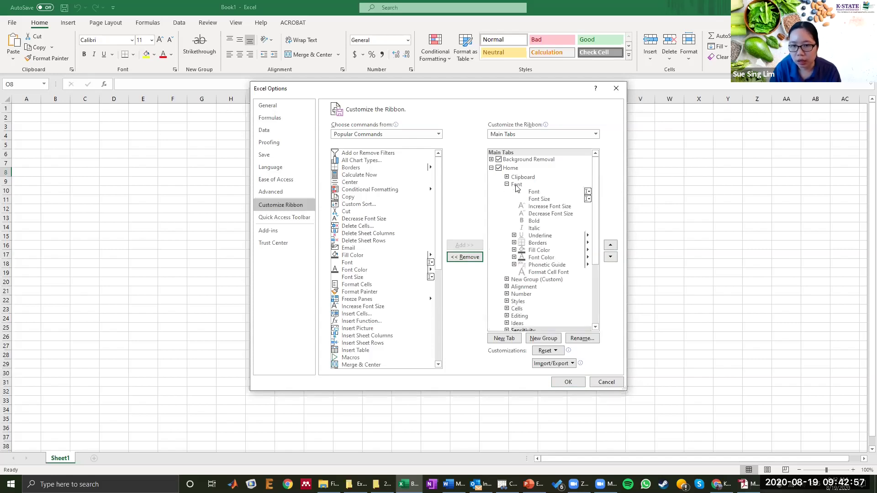
pyautogui.click(517, 186)
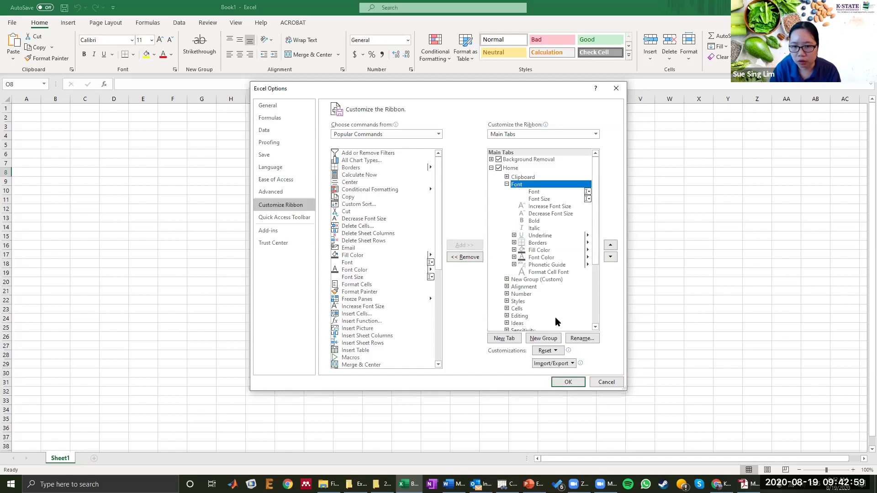
pyautogui.click(543, 339)
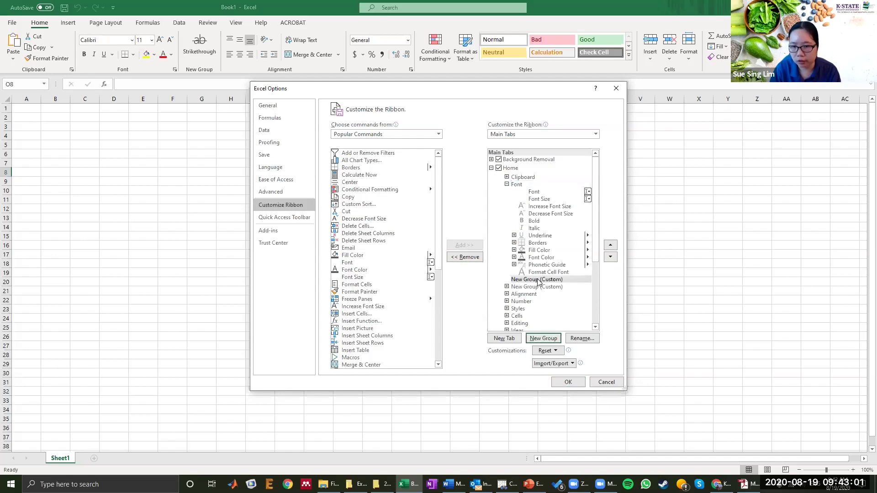
pyautogui.click(531, 280)
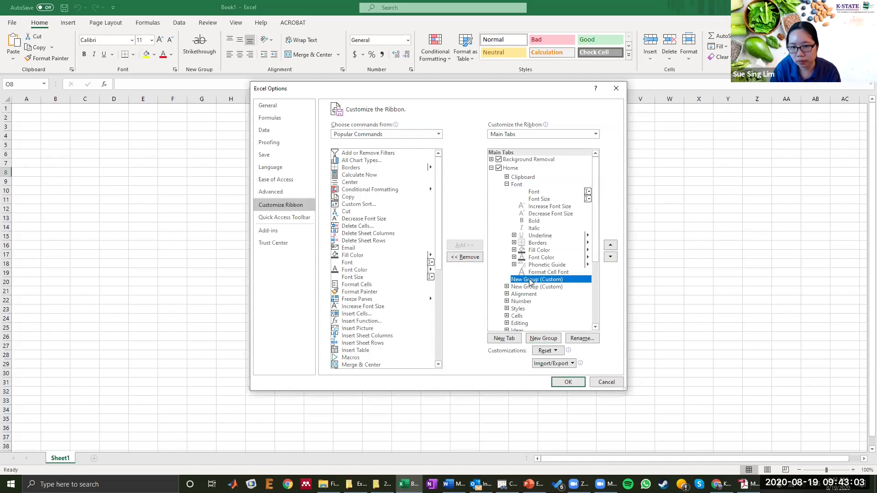
# Step: Add Strikethrough from Commands Not in the Ribbon to the new group and apply
pyautogui.click(373, 136)
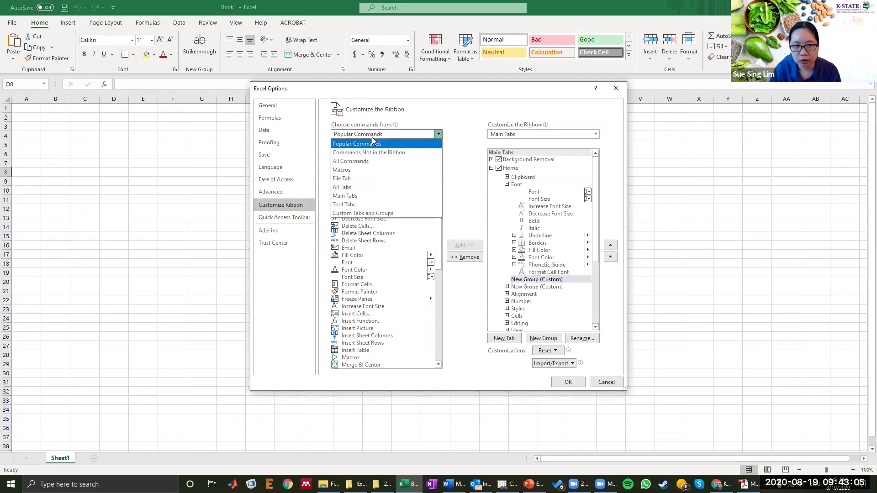
pyautogui.click(372, 187)
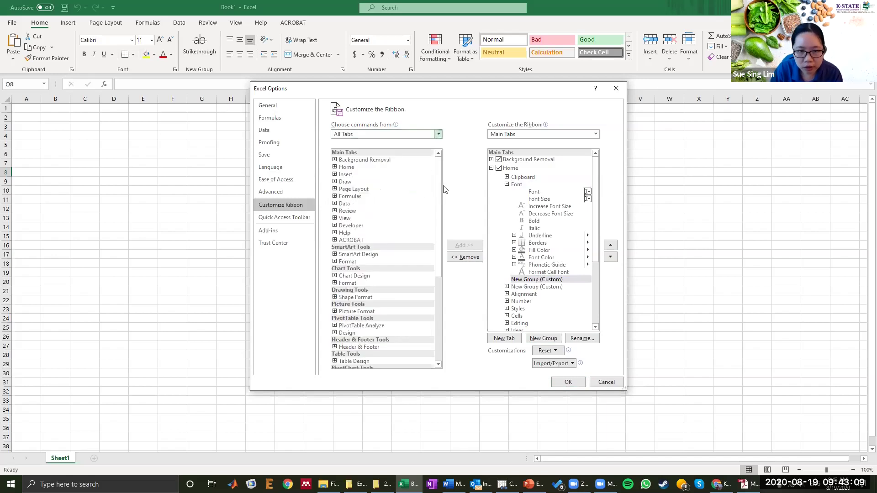
pyautogui.click(383, 136)
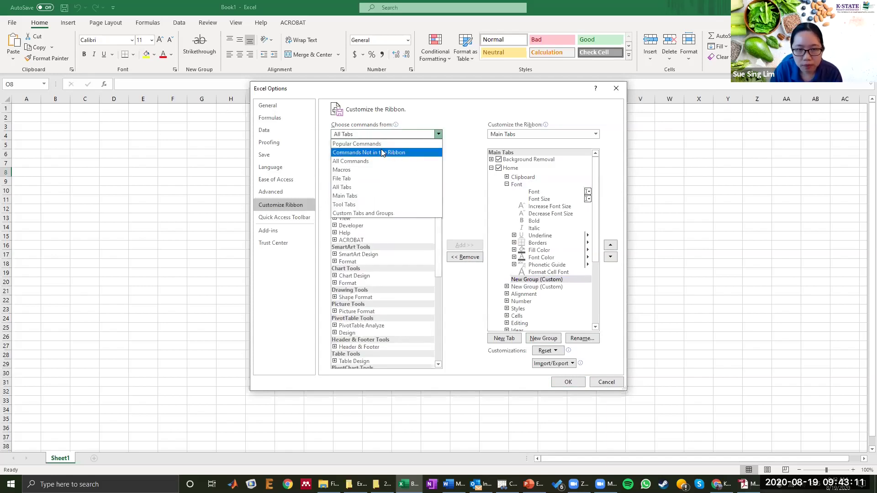
pyautogui.click(357, 155)
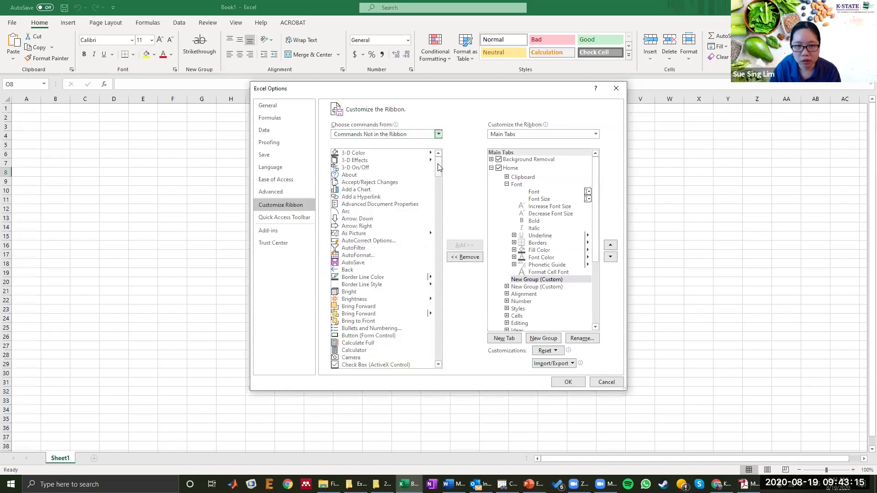
pyautogui.moveTo(438, 168); pyautogui.dragTo(440, 337)
pyautogui.click(362, 263)
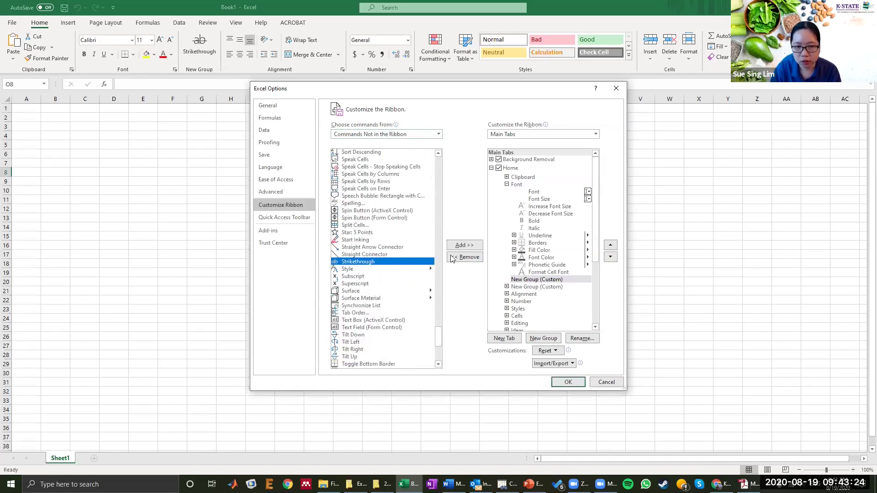
pyautogui.click(465, 245)
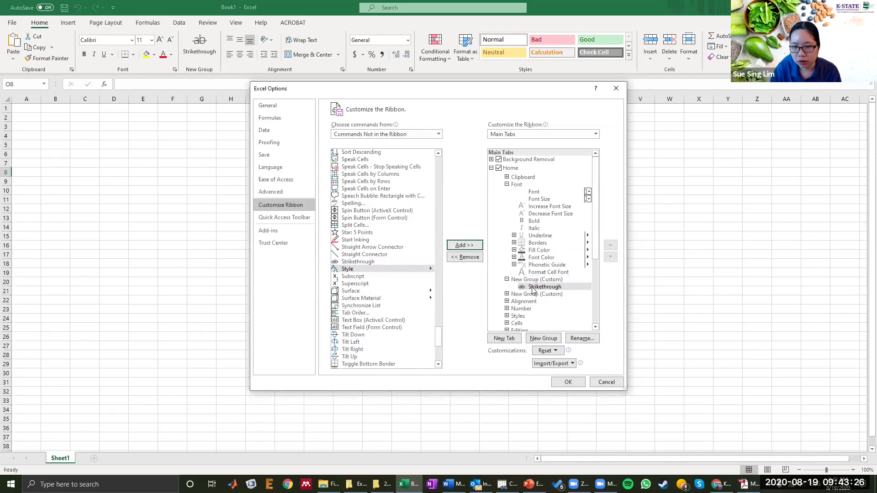
pyautogui.click(579, 382)
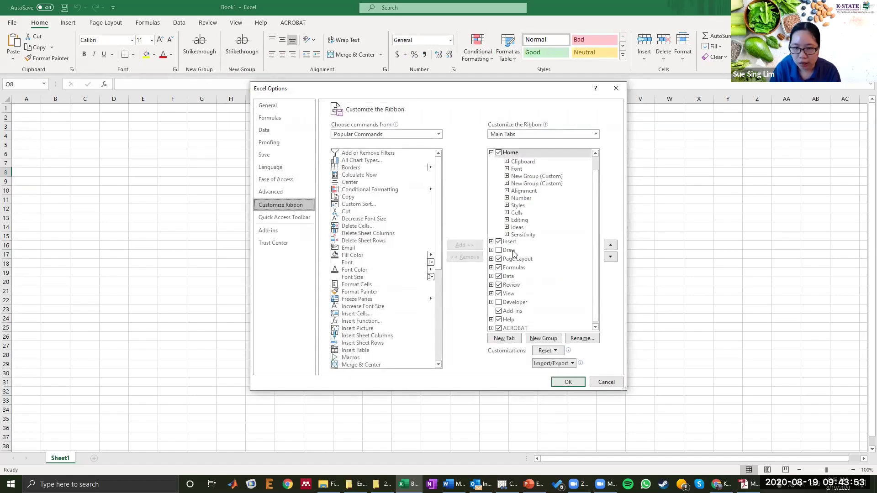
# Step: Remove the second New Group (Custom) from Home and confirm with OK
pyautogui.click(509, 183)
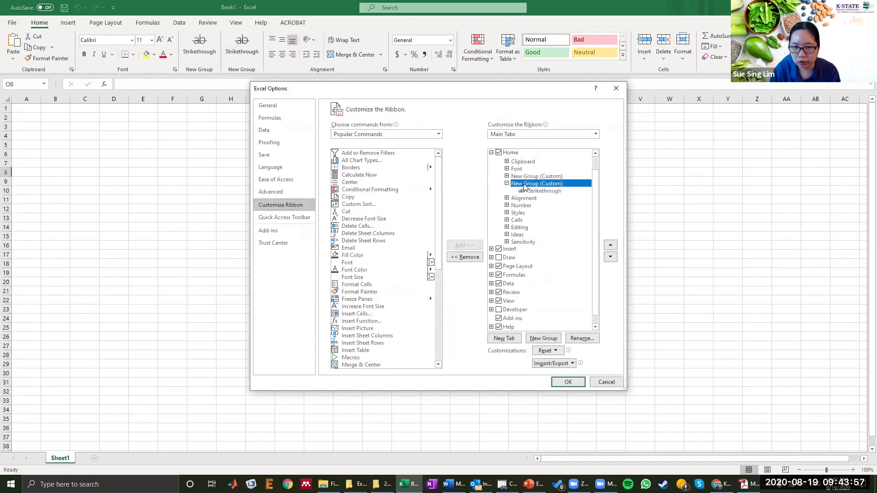
pyautogui.click(464, 257)
pyautogui.click(565, 382)
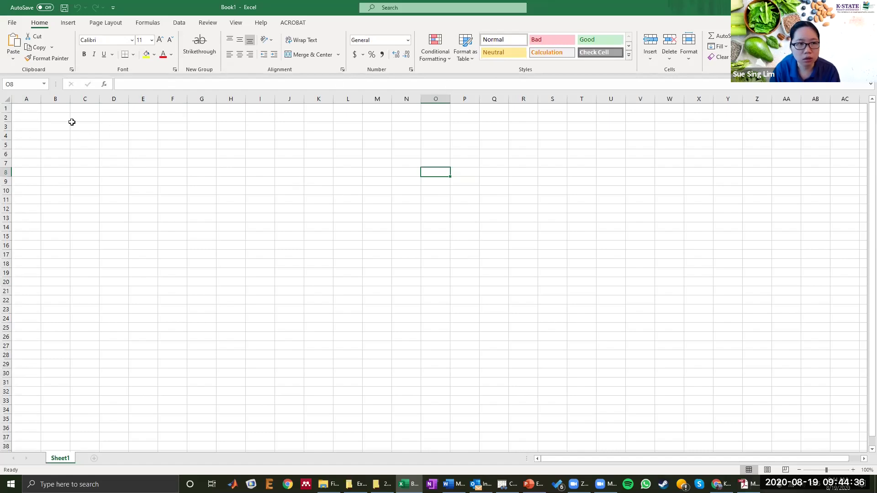
# Step: Enter 'serftgescg' into cell E2
pyautogui.click(135, 116)
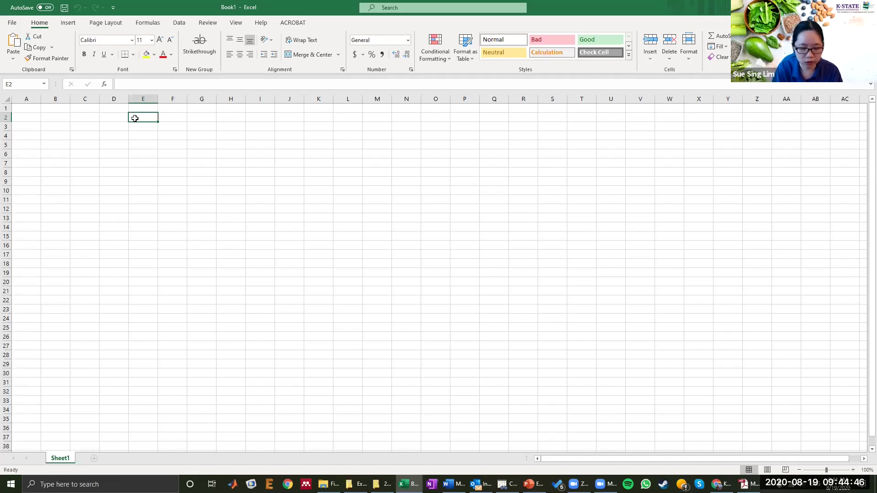
pyautogui.write('serftges')
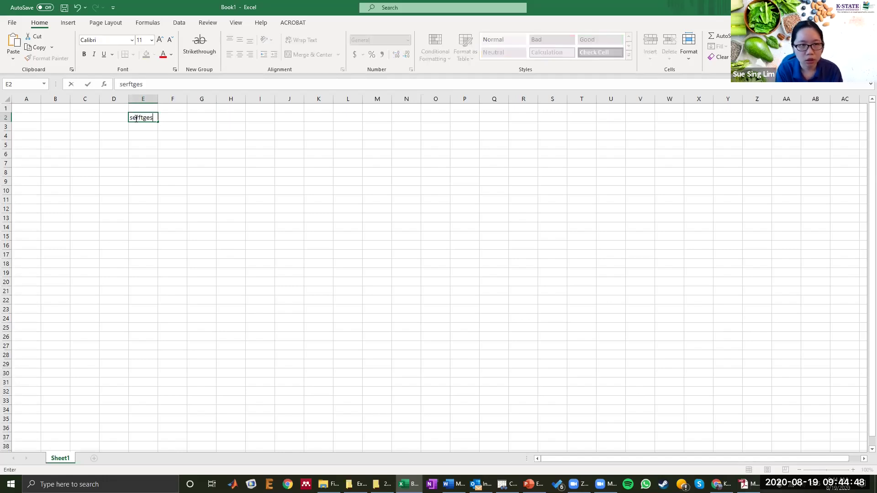
pyautogui.write('cg')
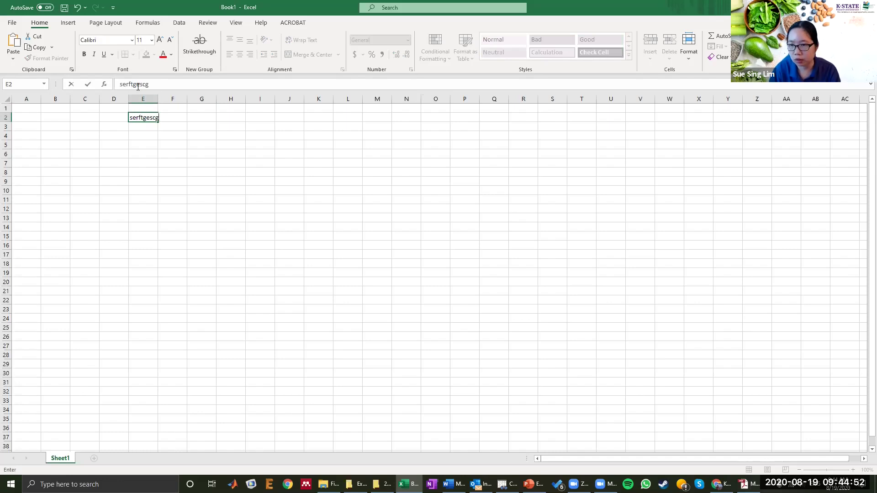
pyautogui.click(136, 142)
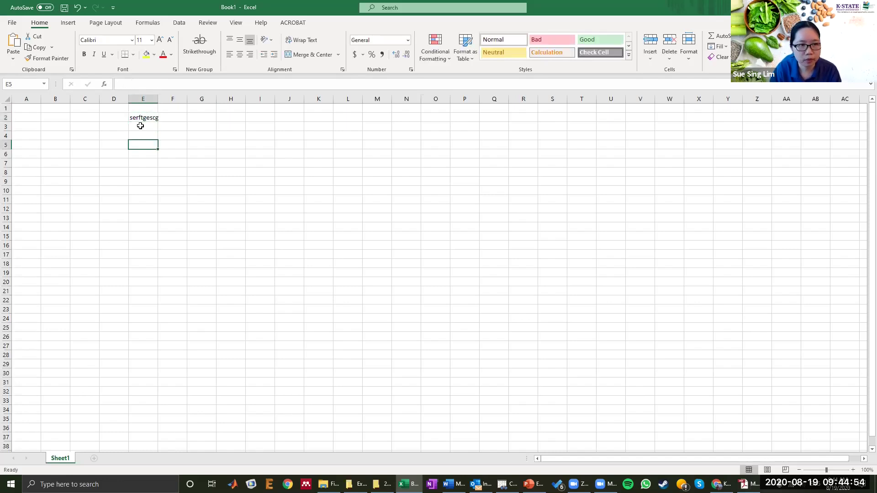
# Step: Widen column E slightly so the text in E2 fits
pyautogui.click(143, 121)
pyautogui.moveTo(158, 99); pyautogui.dragTo(161, 98)
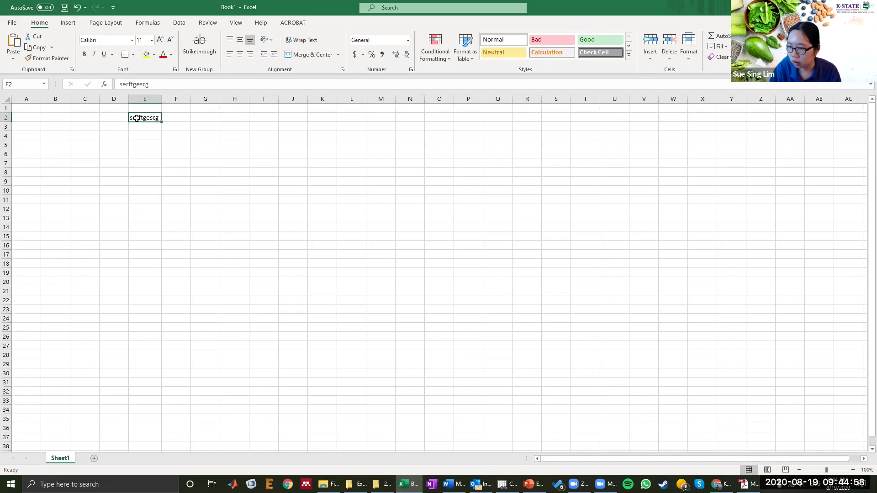
pyautogui.click(227, 136)
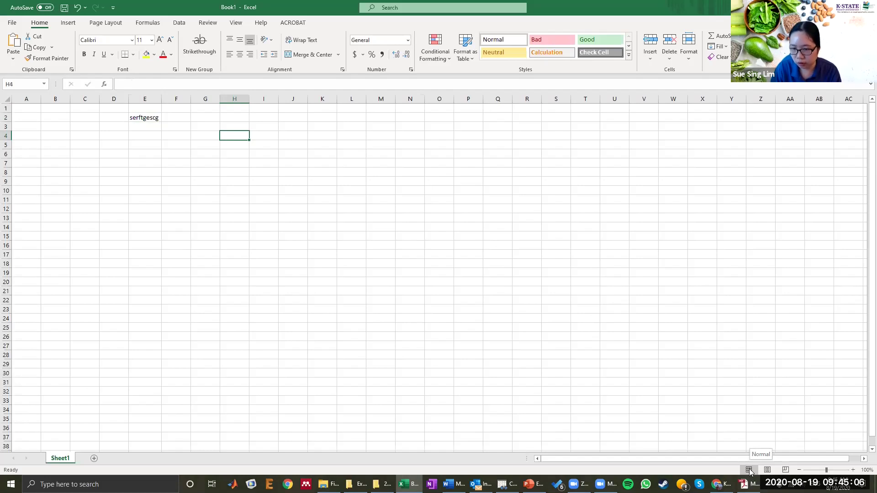
# Step: Switch the sheet to Page Layout view and scroll through the page
pyautogui.click(767, 469)
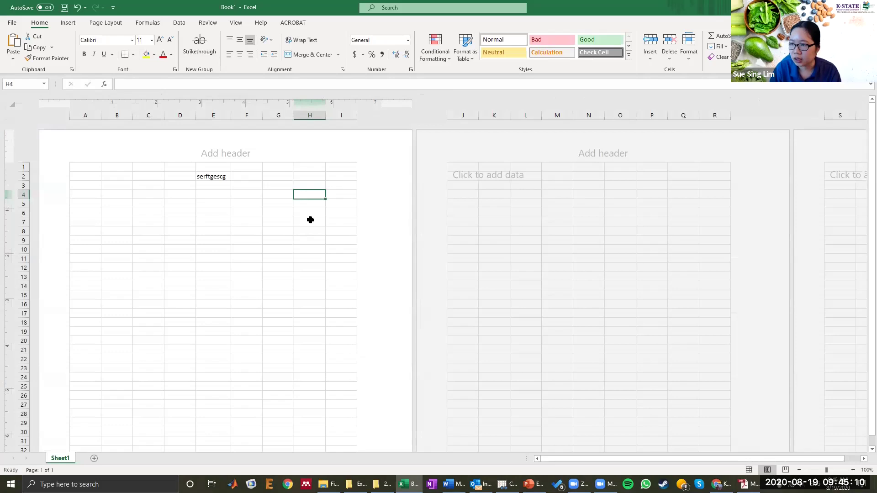
pyautogui.scroll(-7, 320, 192)
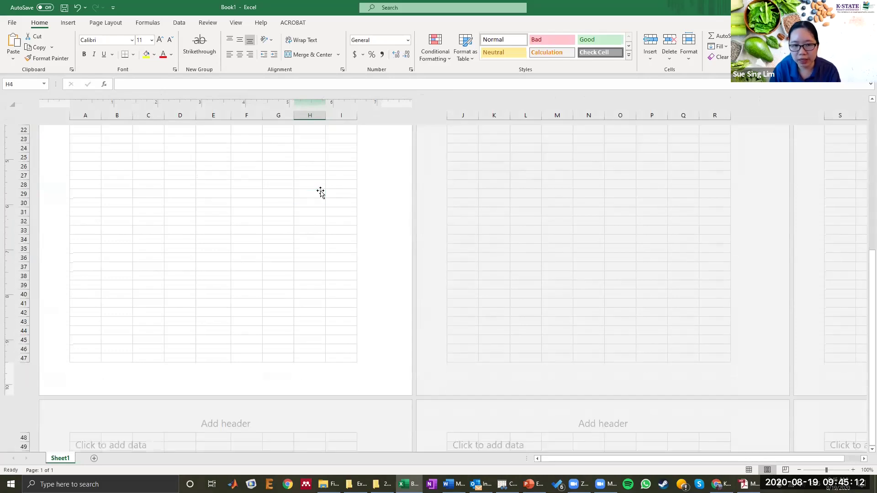
pyautogui.scroll(8, 321, 192)
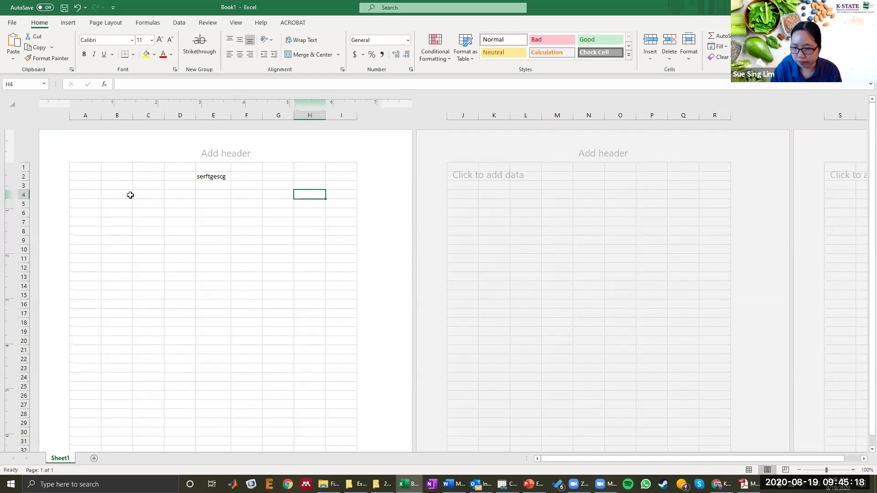
# Step: Show Page Break Preview, zoom in four steps, and select A1:E2
pyautogui.click(786, 471)
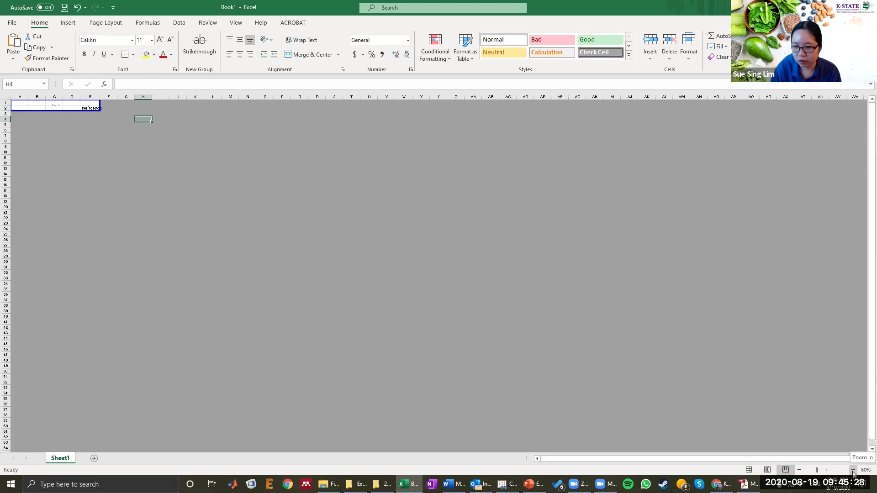
pyautogui.click(853, 471)
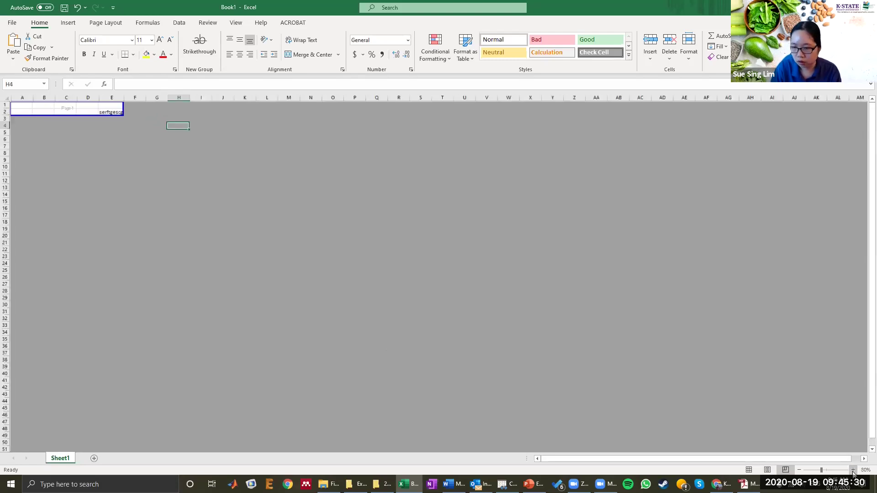
pyautogui.click(853, 470)
pyautogui.click(853, 471)
pyautogui.click(853, 471)
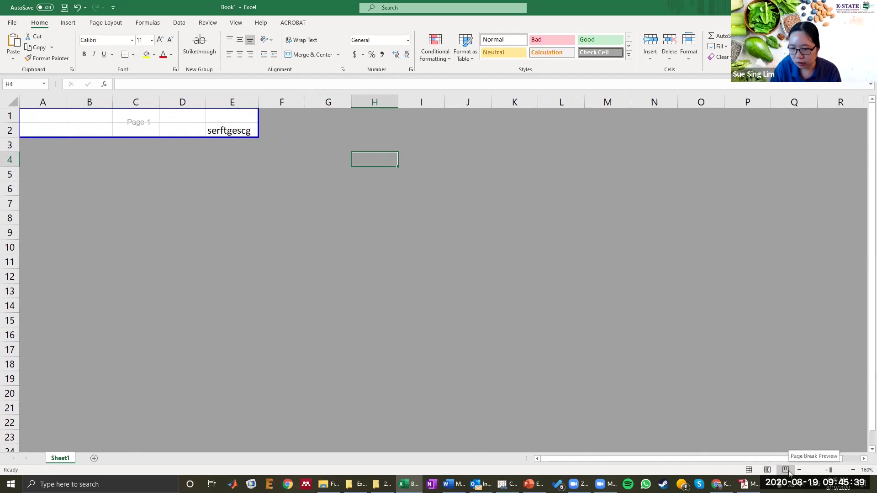
pyautogui.moveTo(235, 132); pyautogui.dragTo(53, 113)
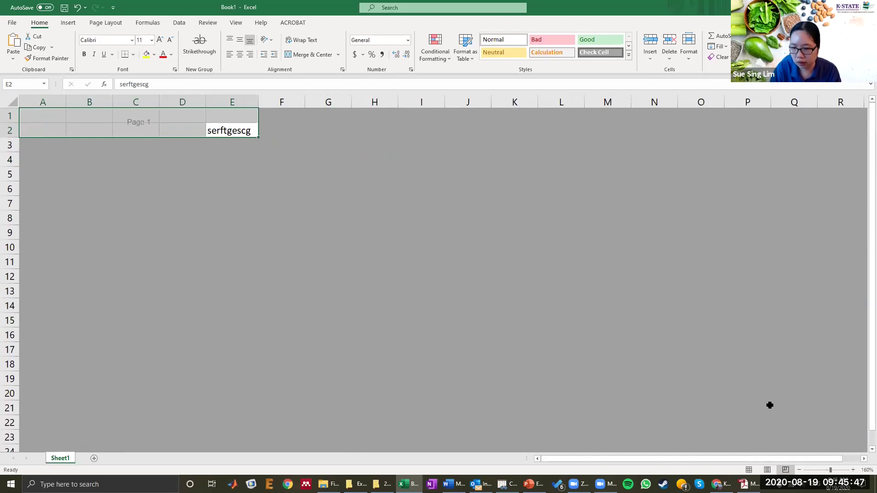
# Step: Return to Normal view, select E2, and add a new worksheet
pyautogui.click(749, 470)
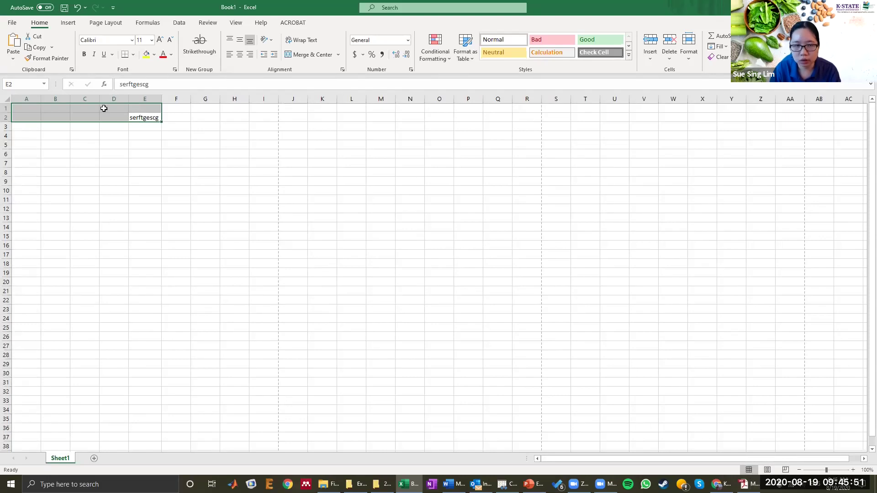
pyautogui.click(141, 119)
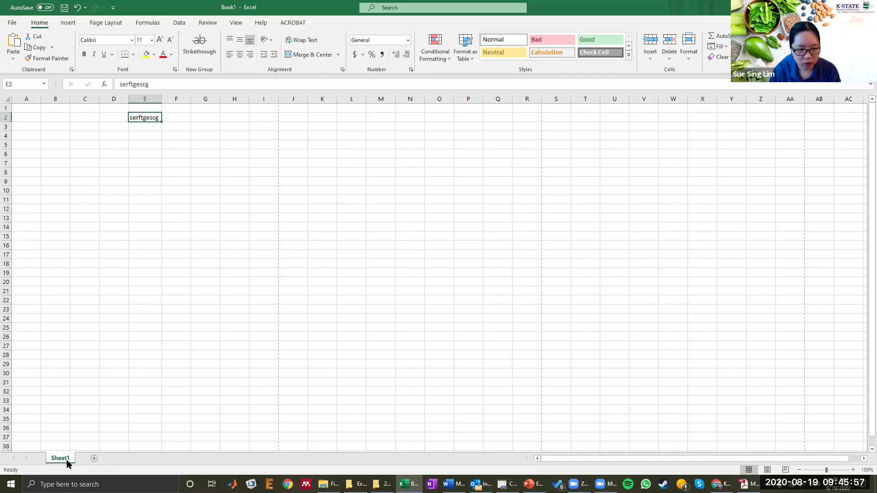
pyautogui.click(94, 459)
pyautogui.click(136, 459)
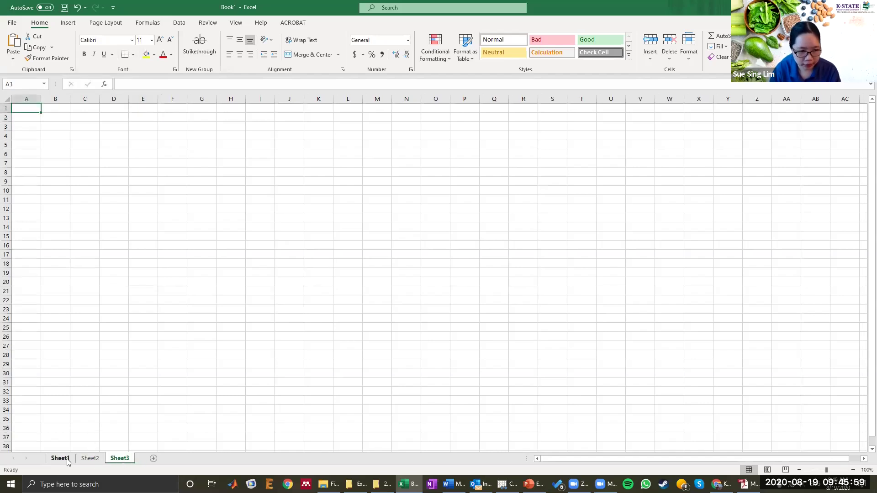
# Step: Rename Sheet1 to 'program 1' and Sheet2 to 'program 2', then add Sheet4
pyautogui.rightClick(59, 459)
pyautogui.click(94, 361)
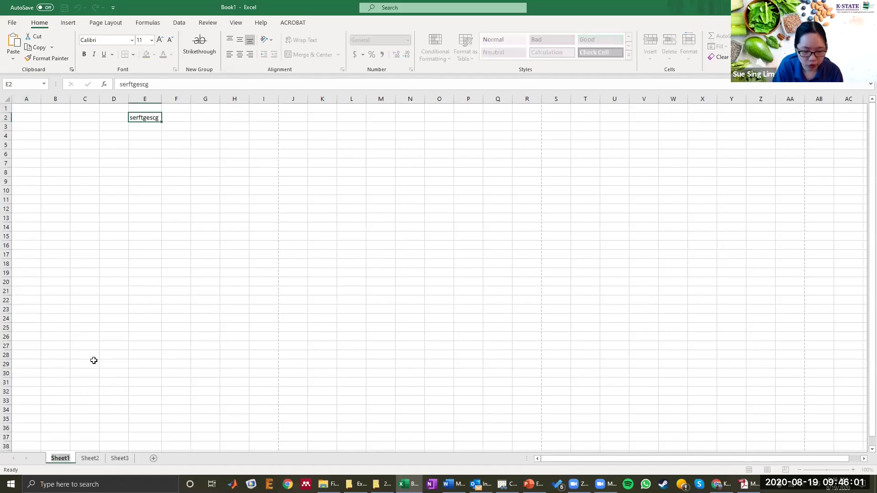
pyautogui.write('program 1')
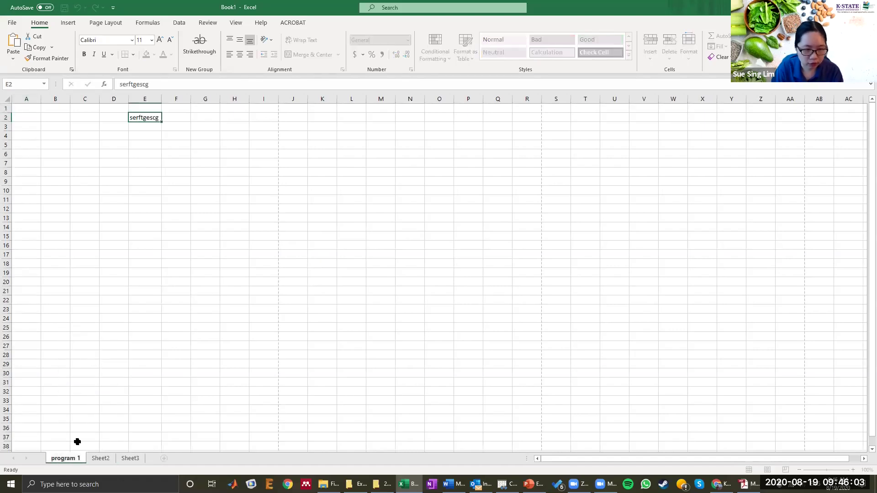
pyautogui.click(99, 458)
pyautogui.rightClick(93, 459)
pyautogui.click(135, 356)
pyautogui.write('pr')
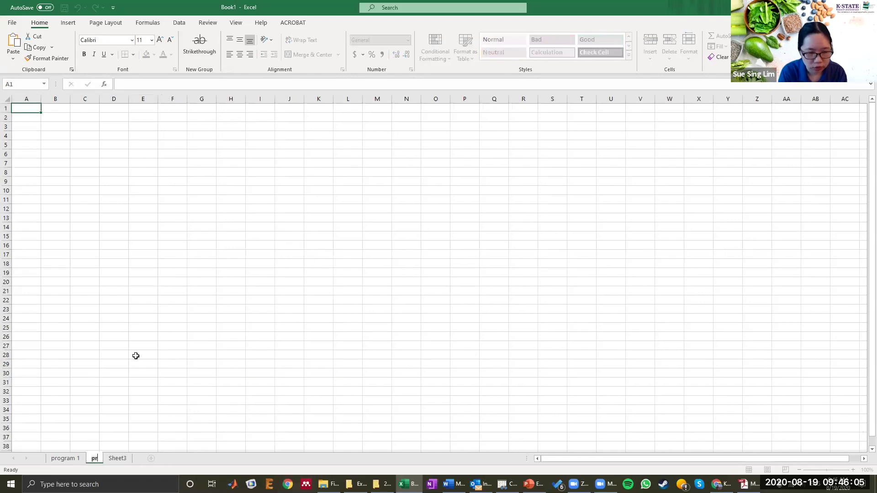
pyautogui.write('ogram 2')
pyautogui.click(136, 356)
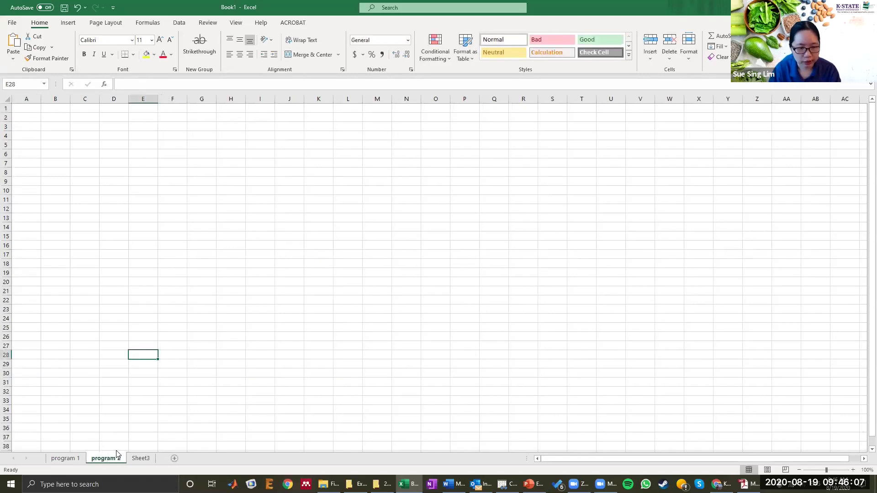
pyautogui.click(175, 458)
pyautogui.moveTo(144, 463); pyautogui.dragTo(187, 474)
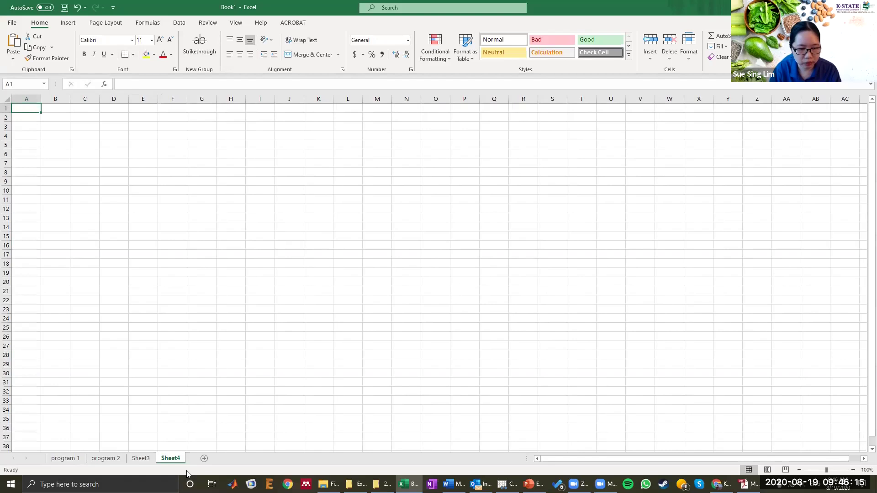